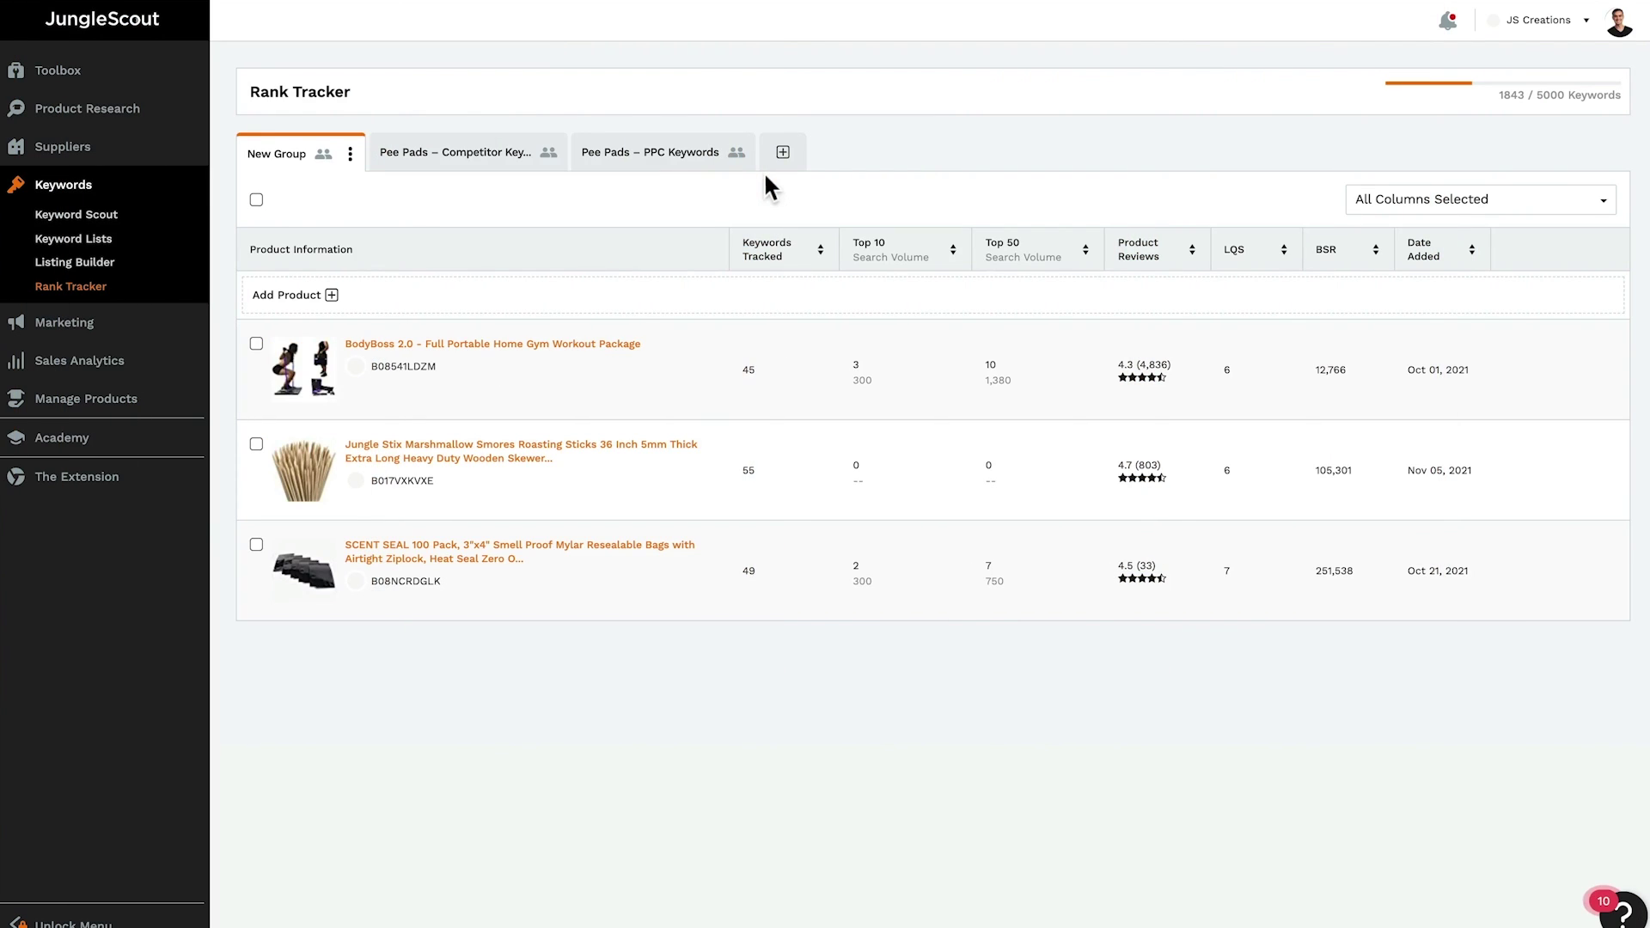
- Create a new rank-tracking group named Marshmallow Roasting Sticks
left_click(783, 154)
type("Marshmallow Roasting Sticks")
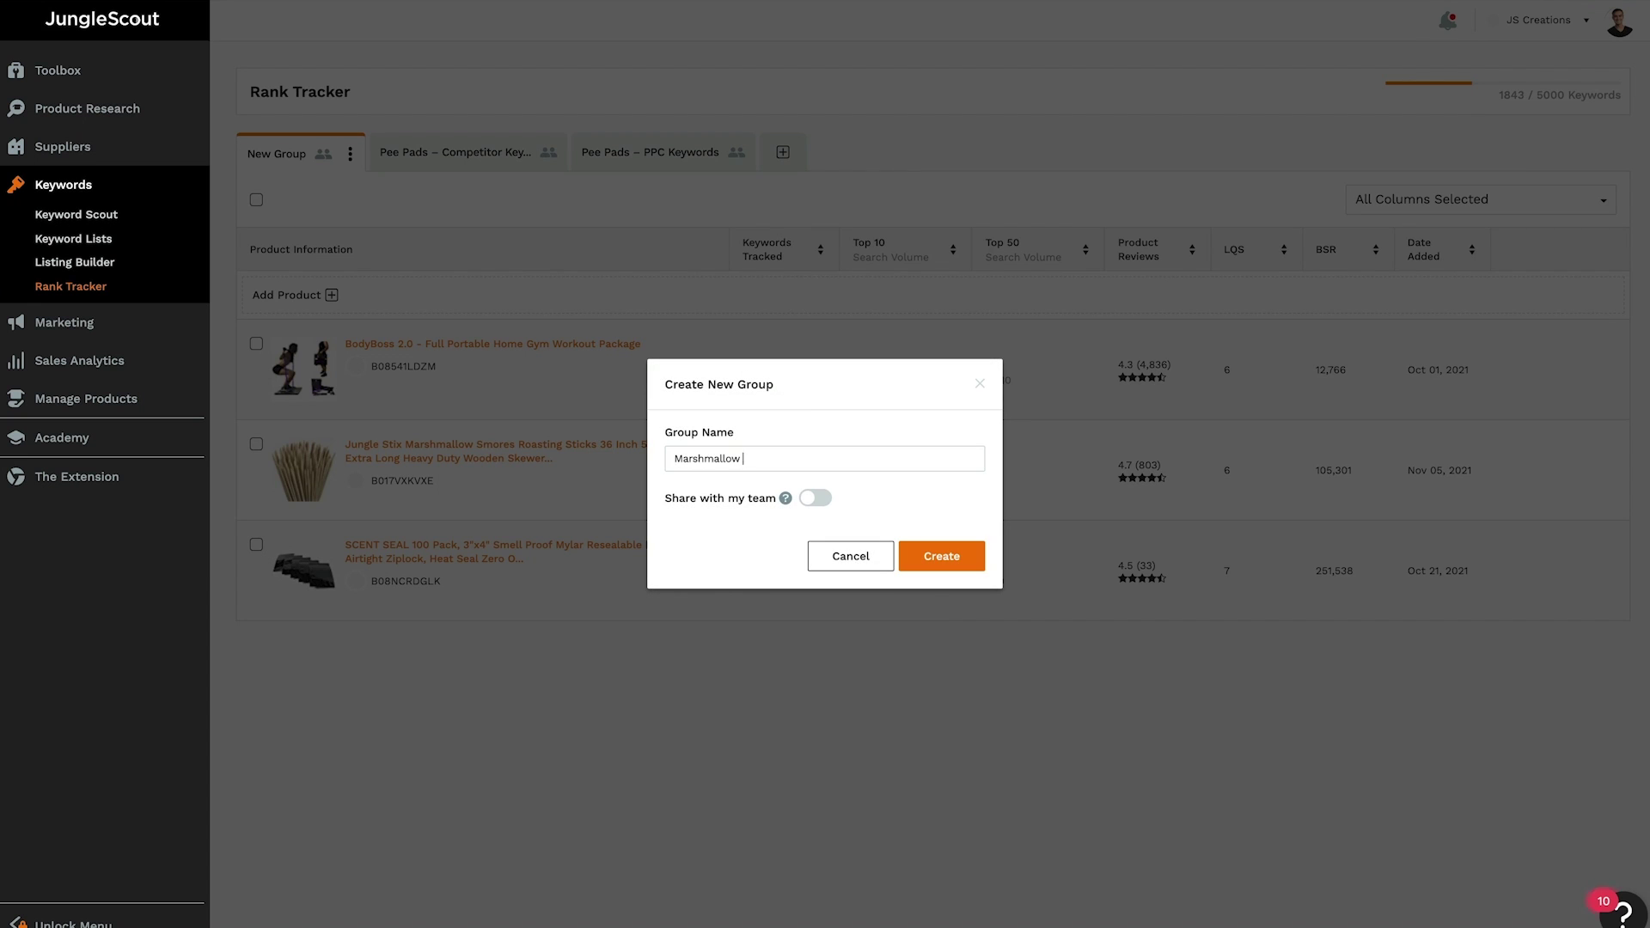
left_click(950, 556)
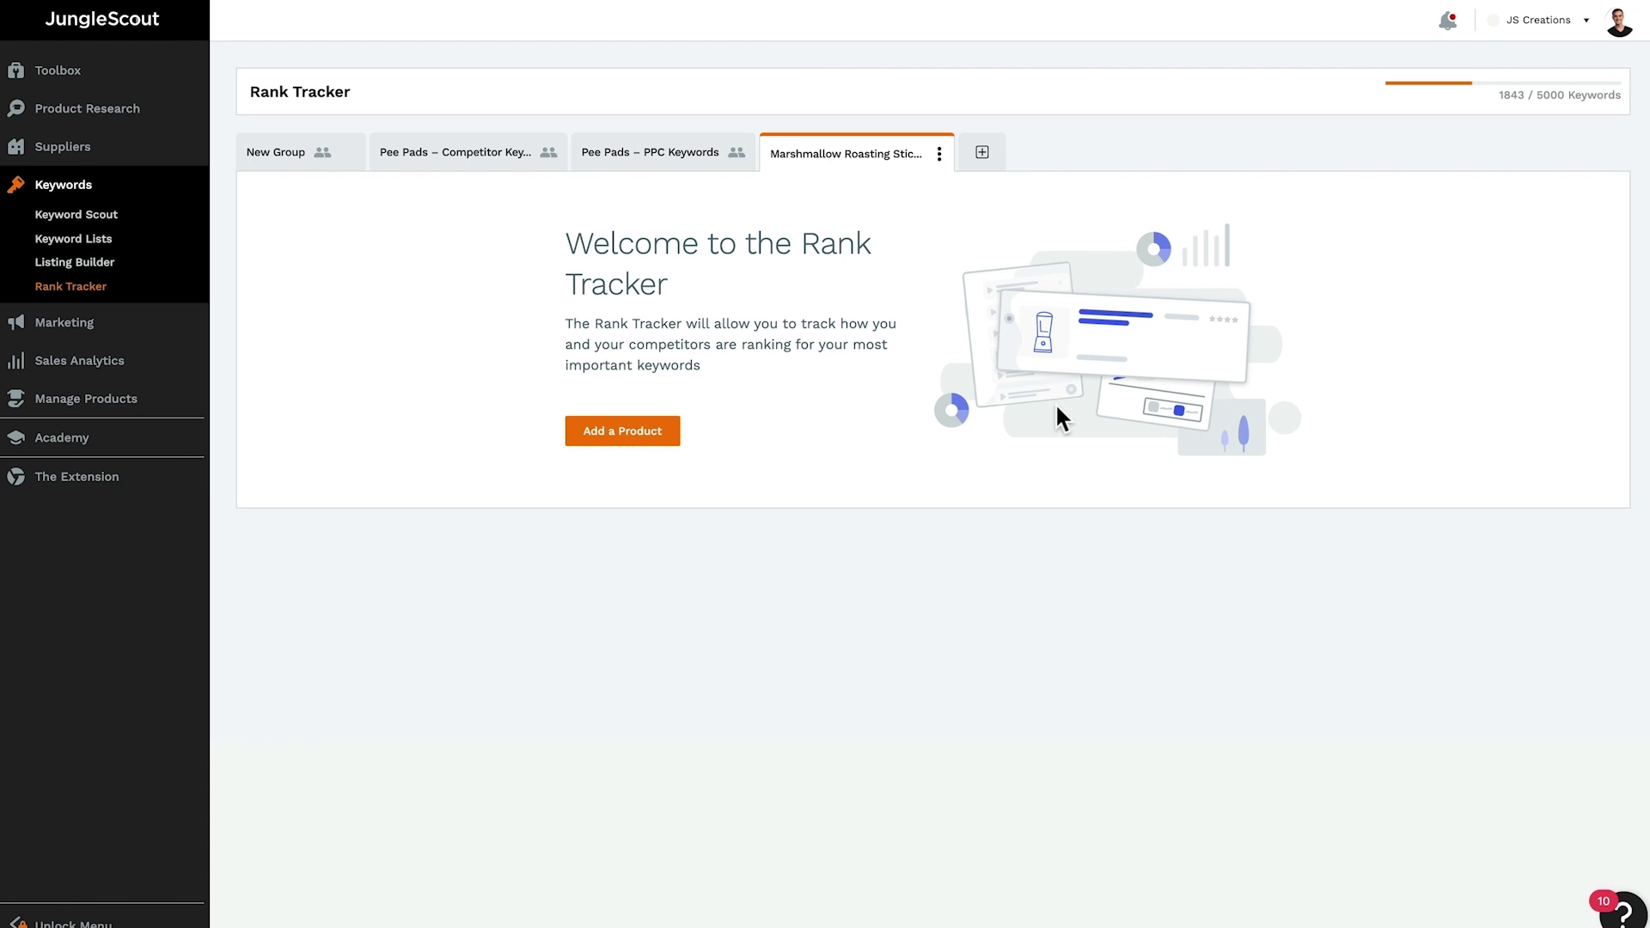
- Start adding a product to the group, with the product-choice and marketplace options shown
left_click(630, 439)
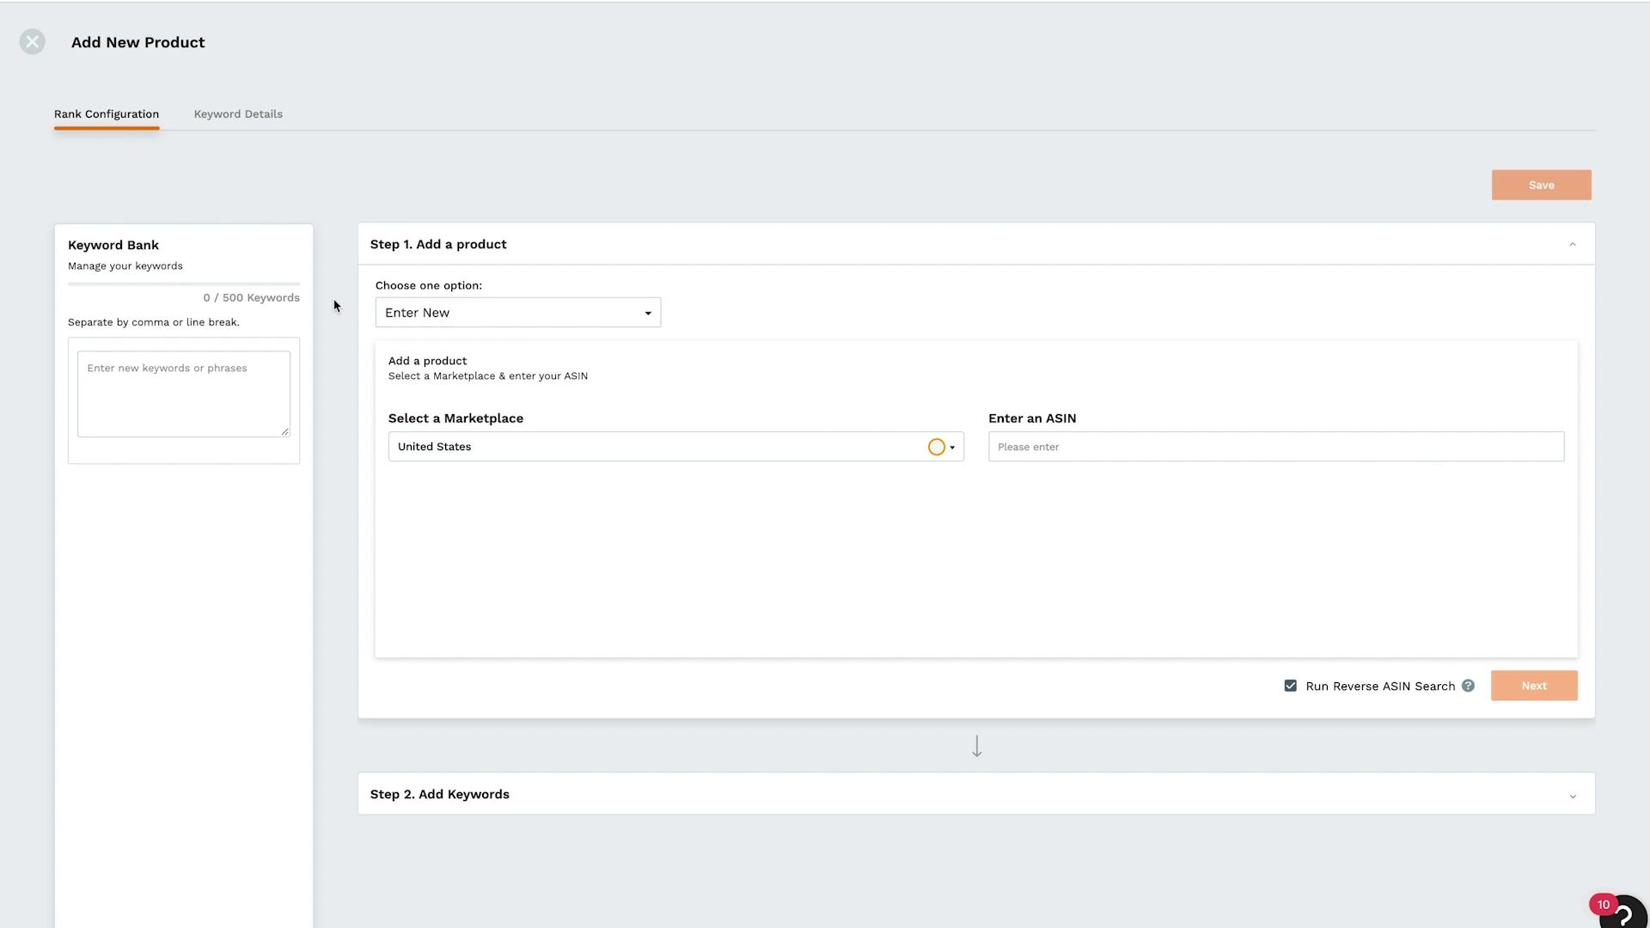
left_click(517, 313)
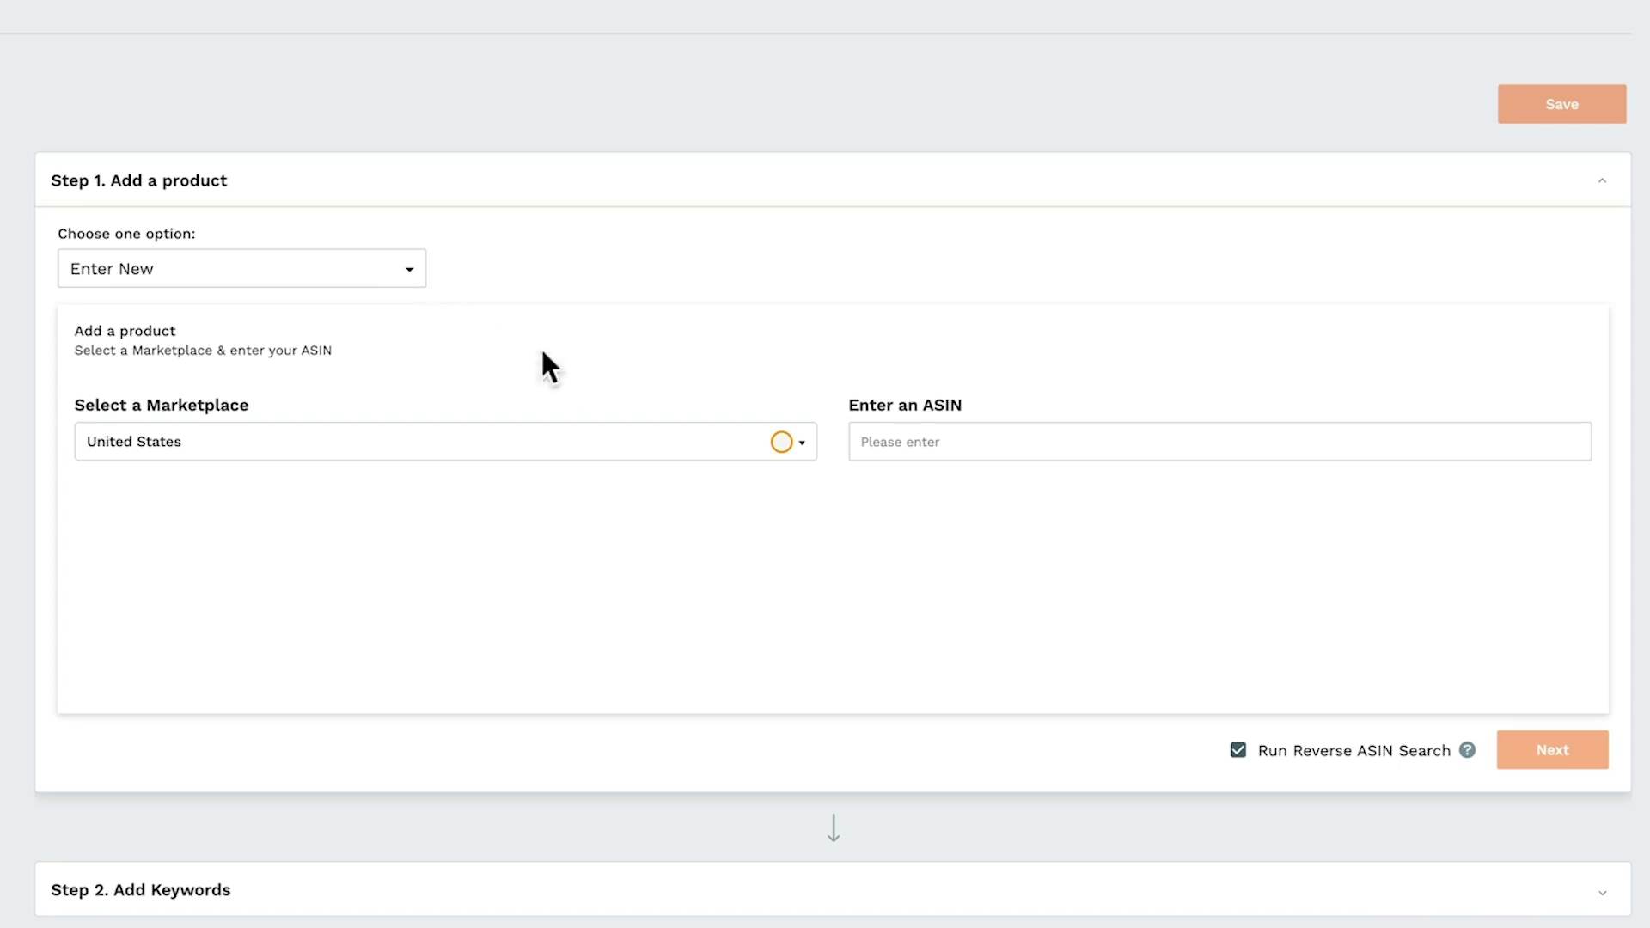
left_click(592, 440)
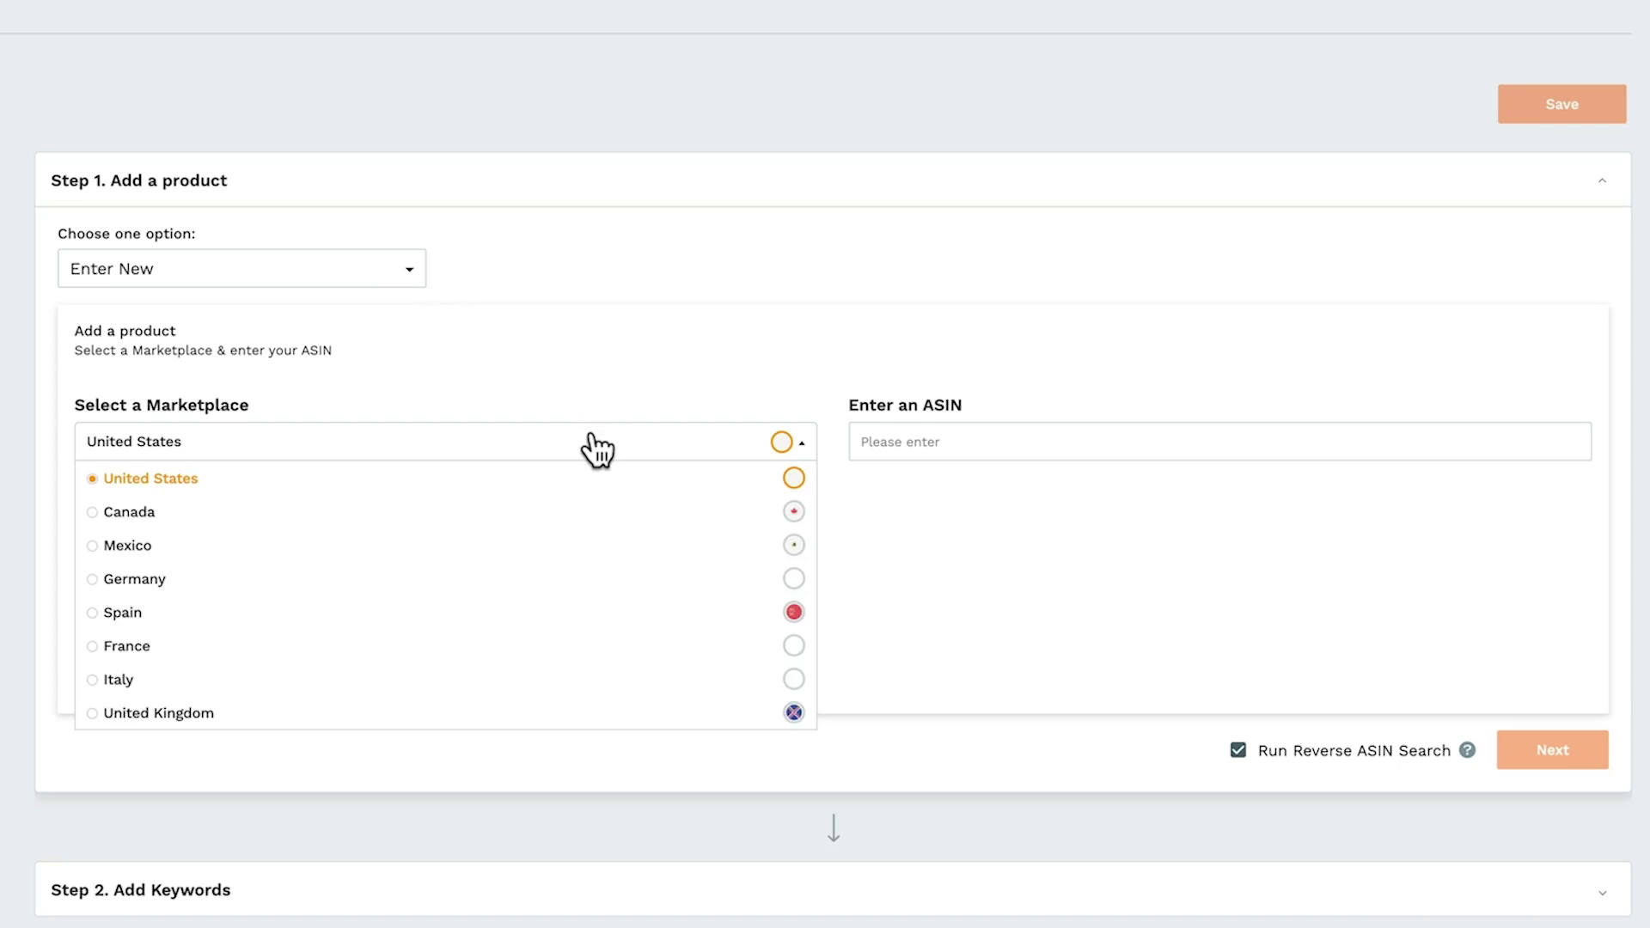
- Keep the United States marketplace, paste ASIN B083VRLMKJ, and continue to keywords
left_click(596, 449)
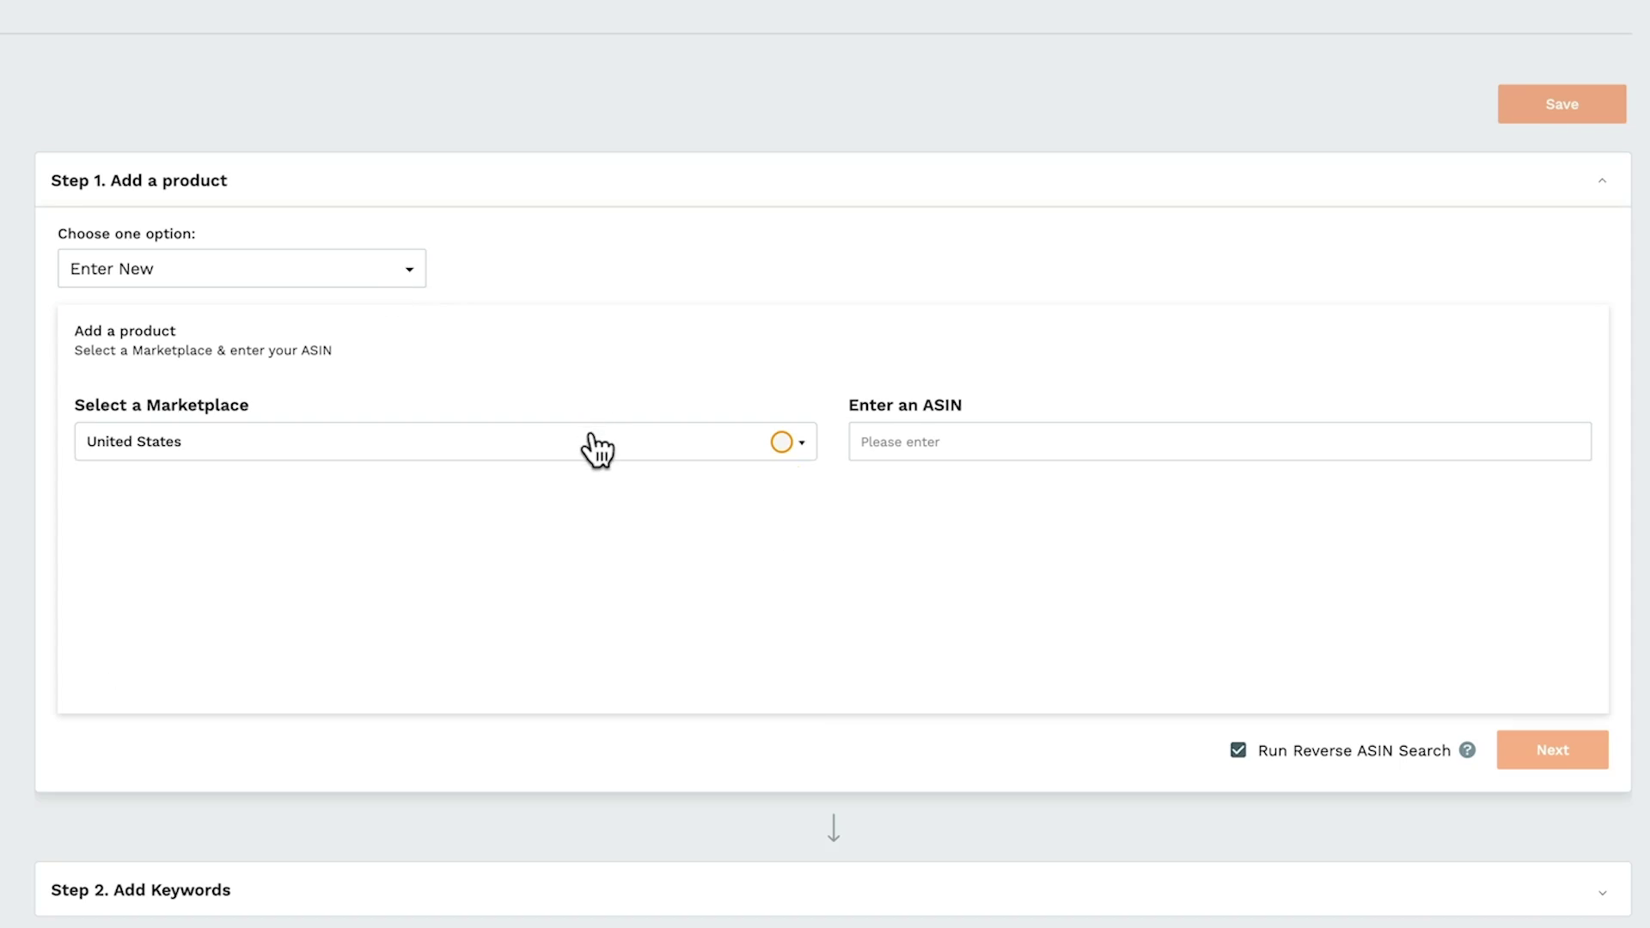
left_click(943, 447)
type("B083VRLMK")
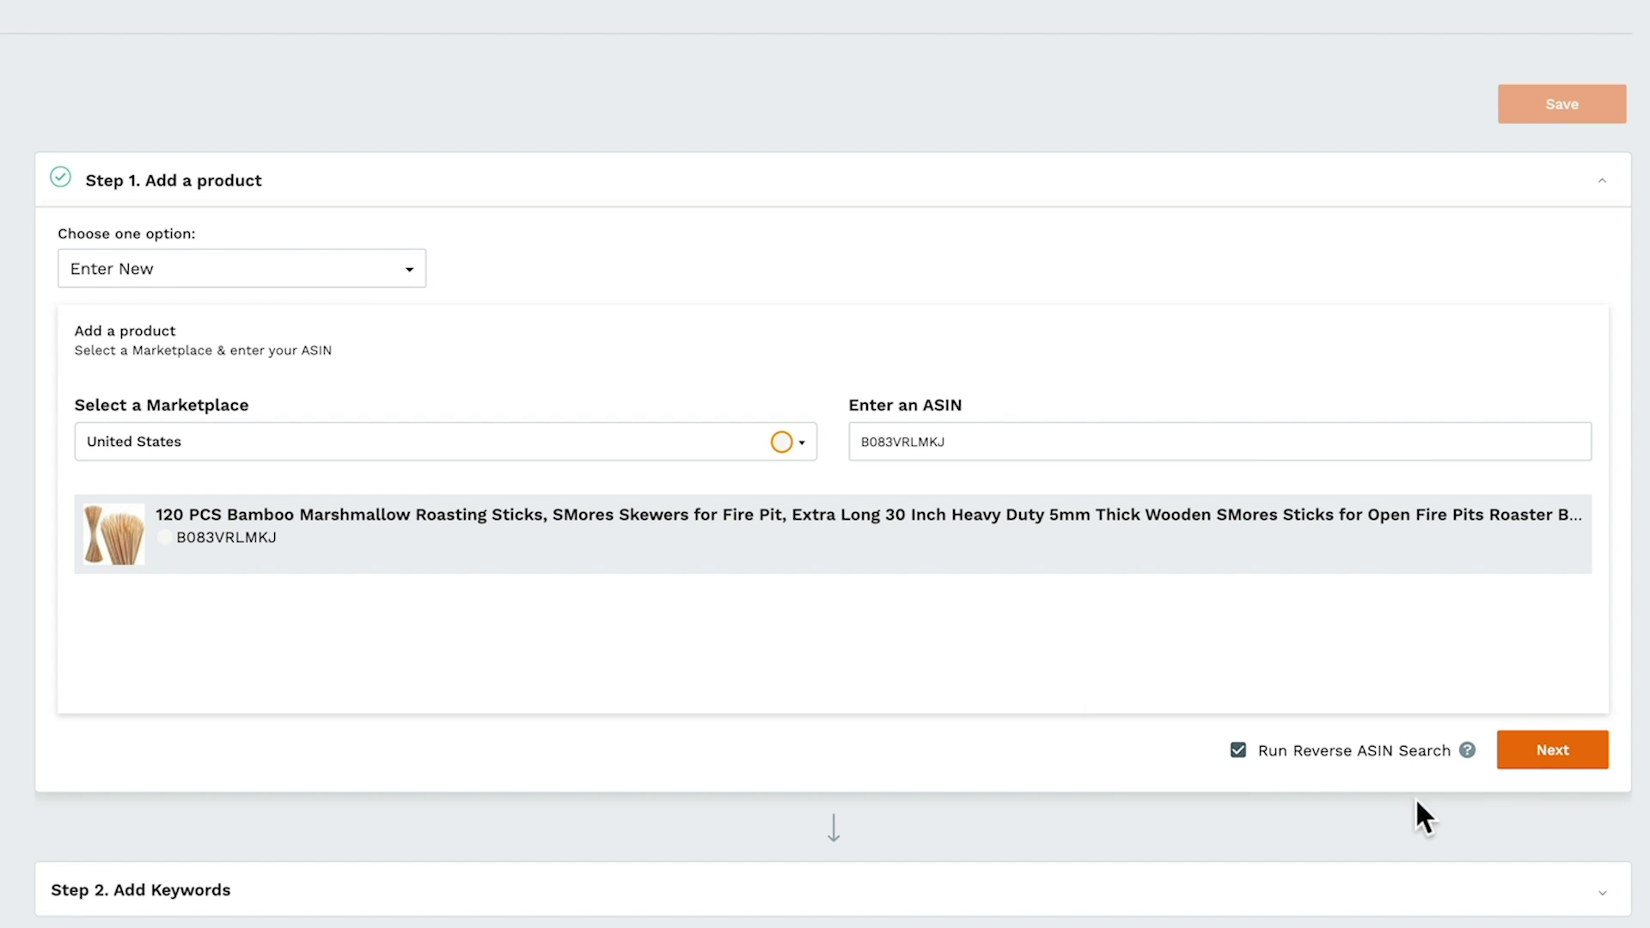
left_click(1534, 760)
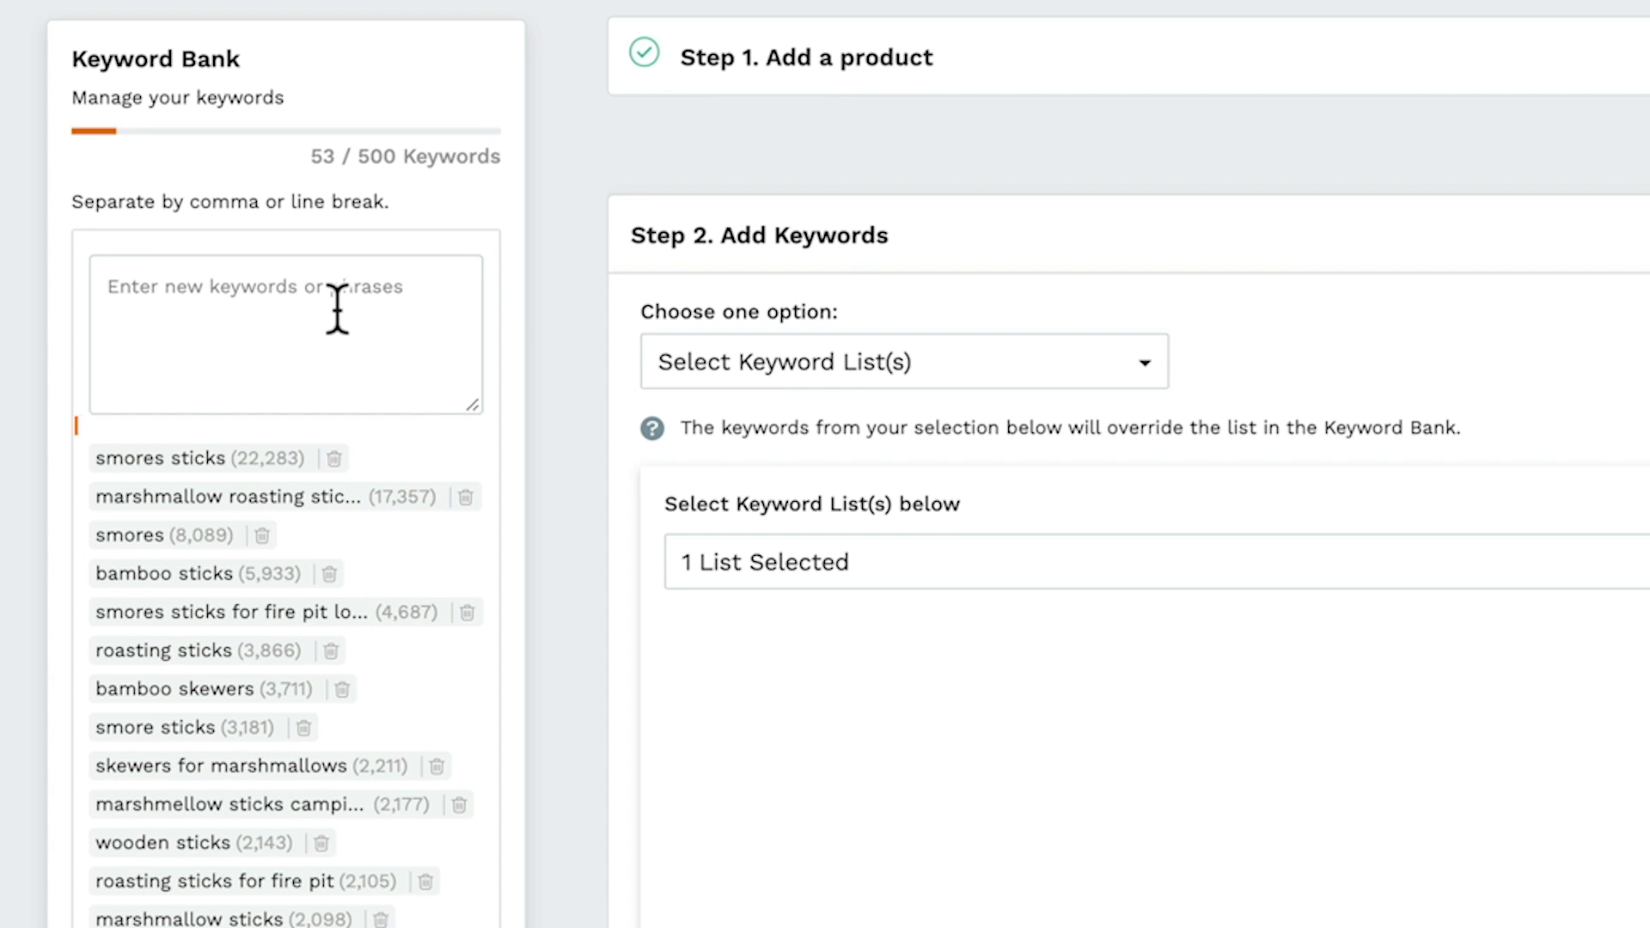
- Add the keyword Jungle Sticks to the Keyword Bank
left_click(336, 309)
type("Jungle St")
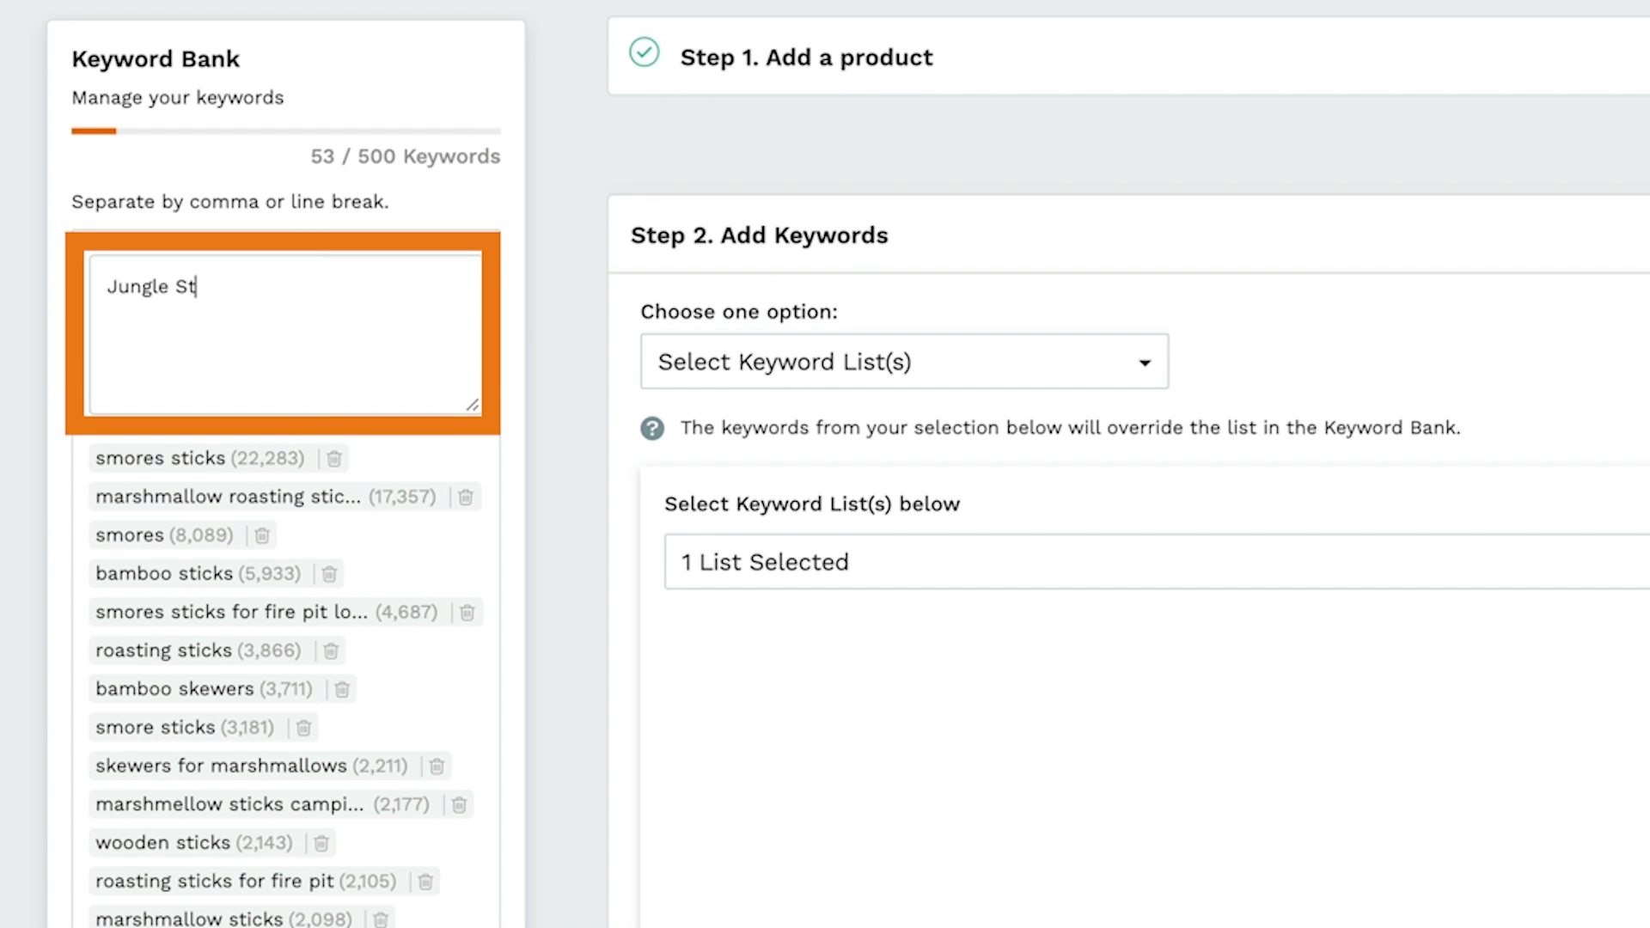
type("icks")
key("Return")
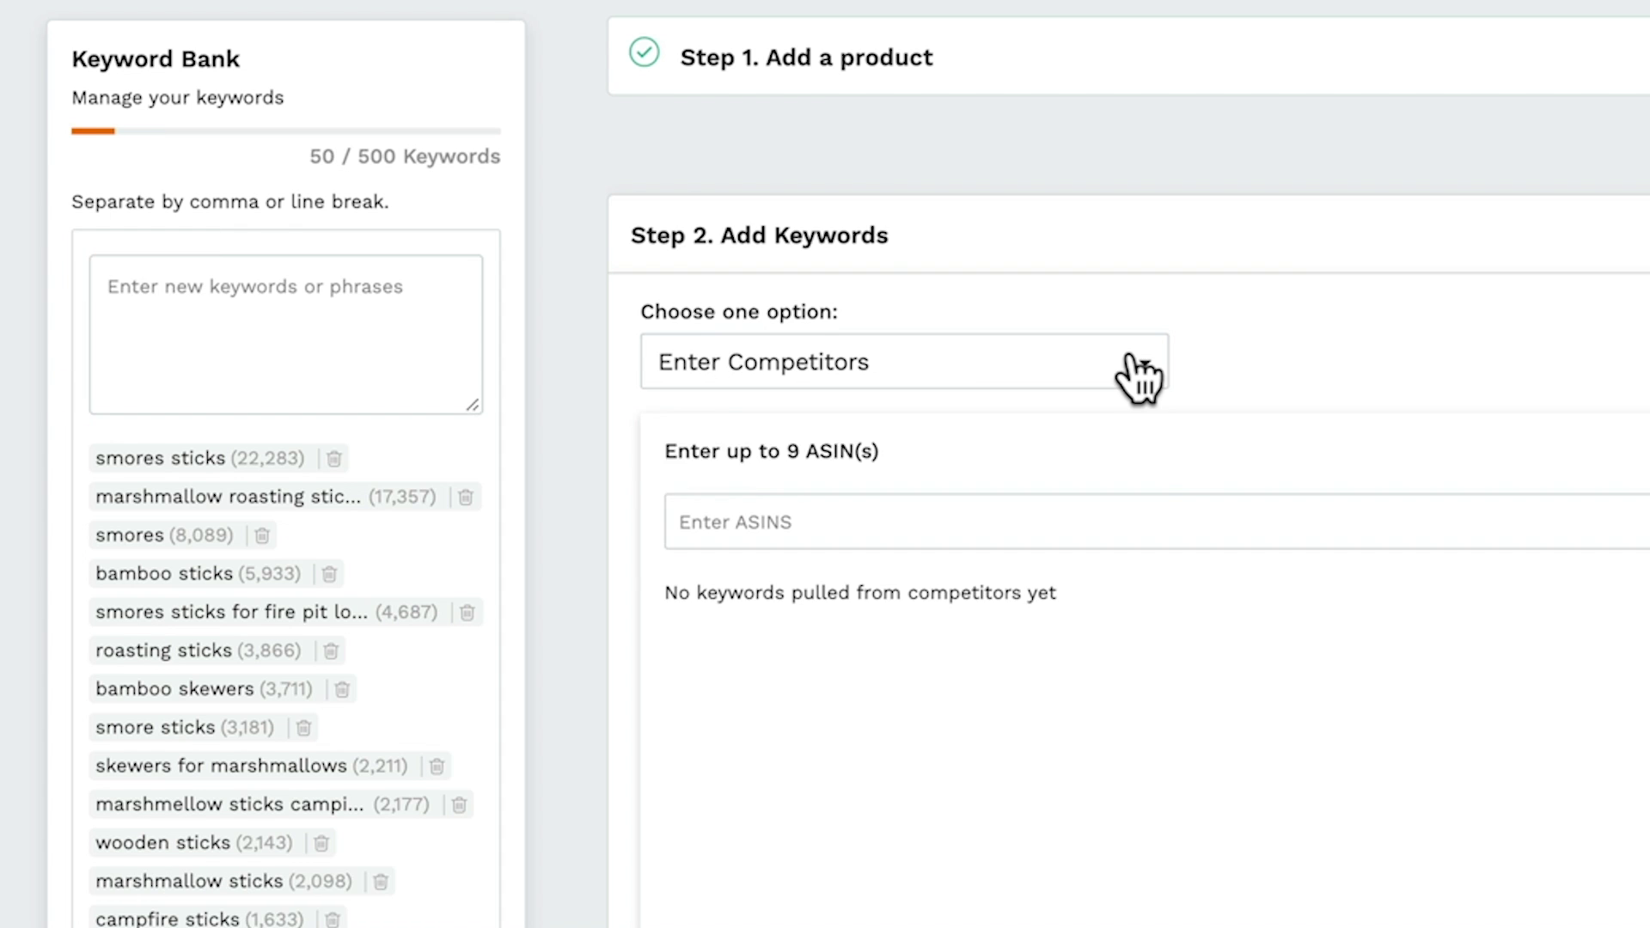
- Add the keywords from the saved Marshmallow Main keyword list
left_click(1135, 369)
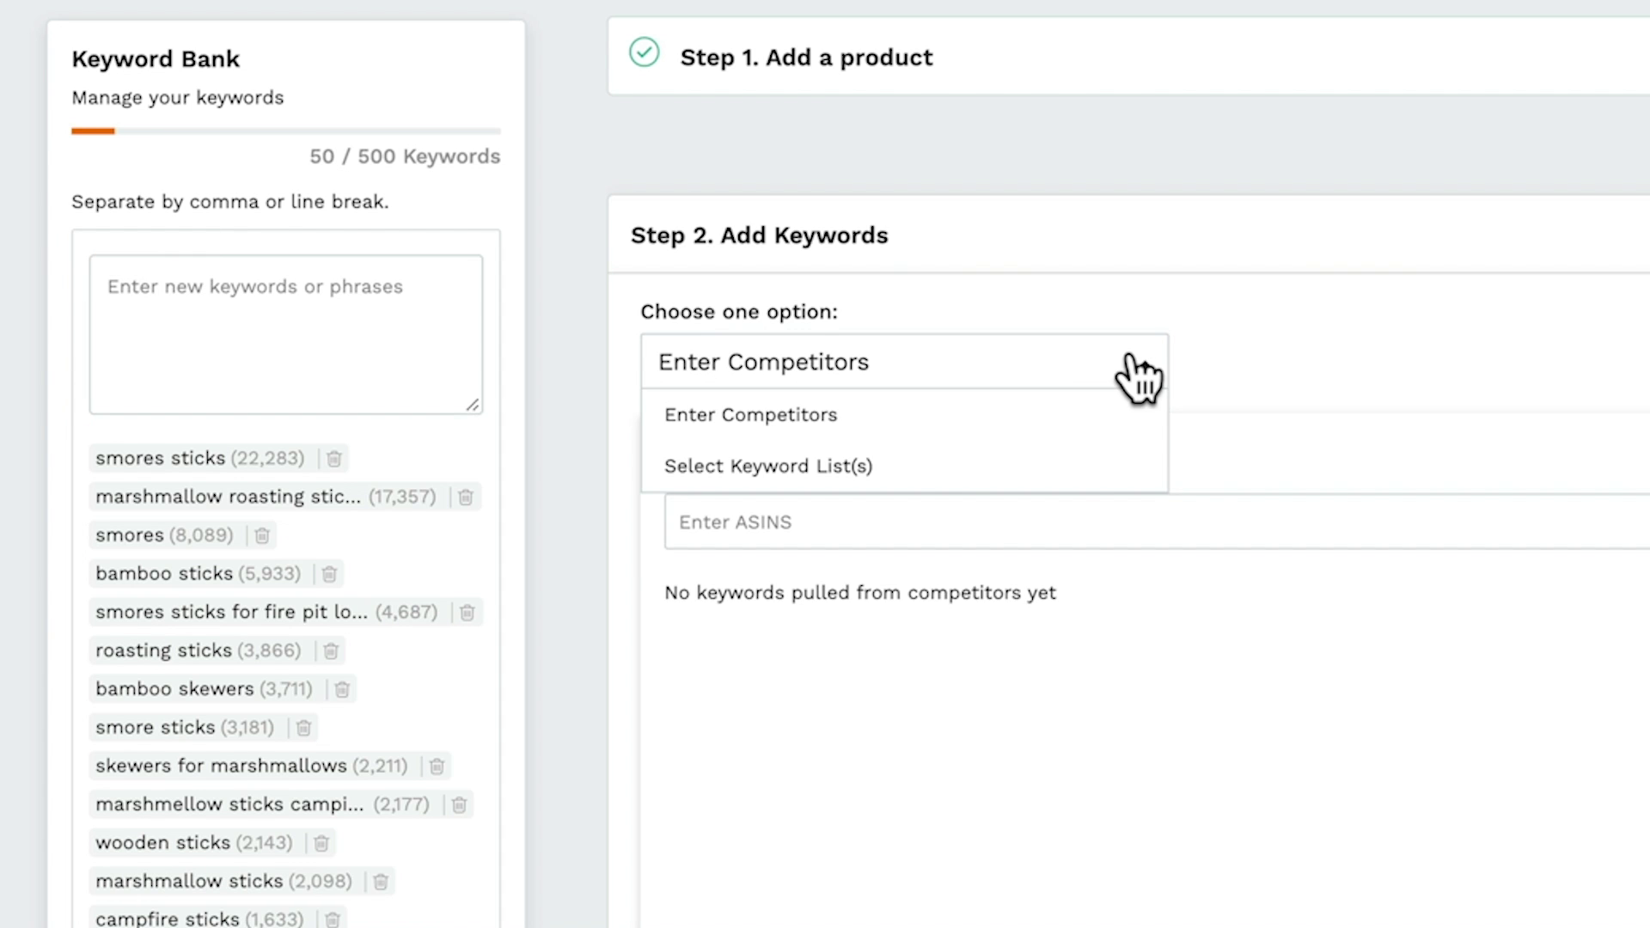
left_click(1126, 466)
left_click(1212, 571)
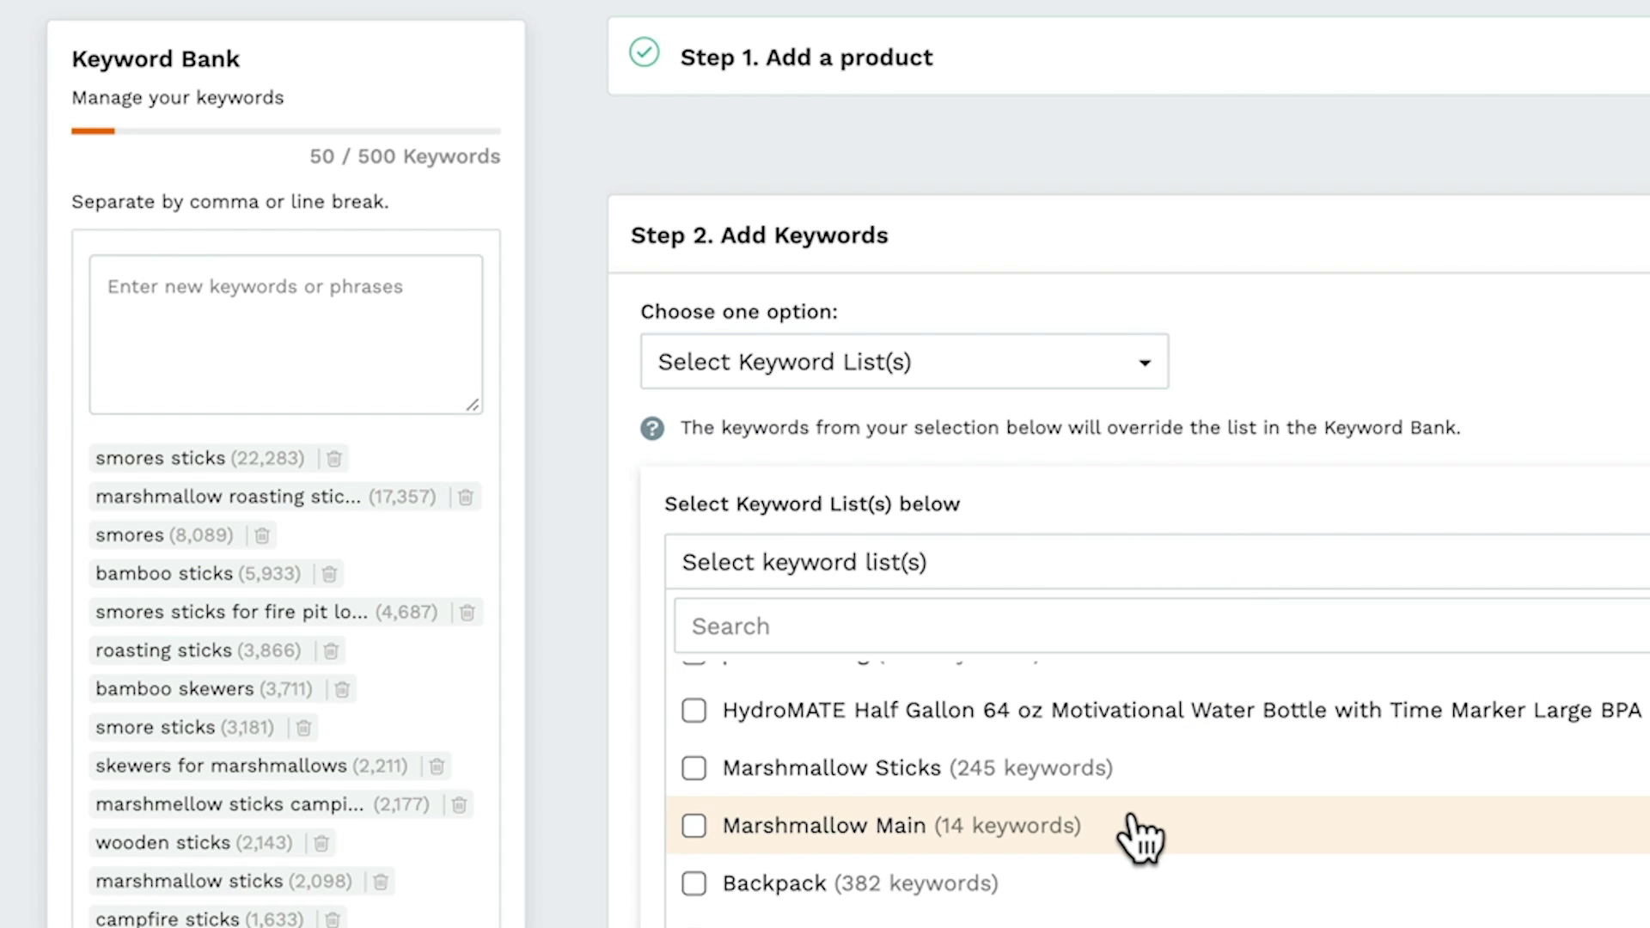
left_click(1141, 838)
- Pull keywords from competitor ASIN B088TS36HH into the bank
left_click(1133, 362)
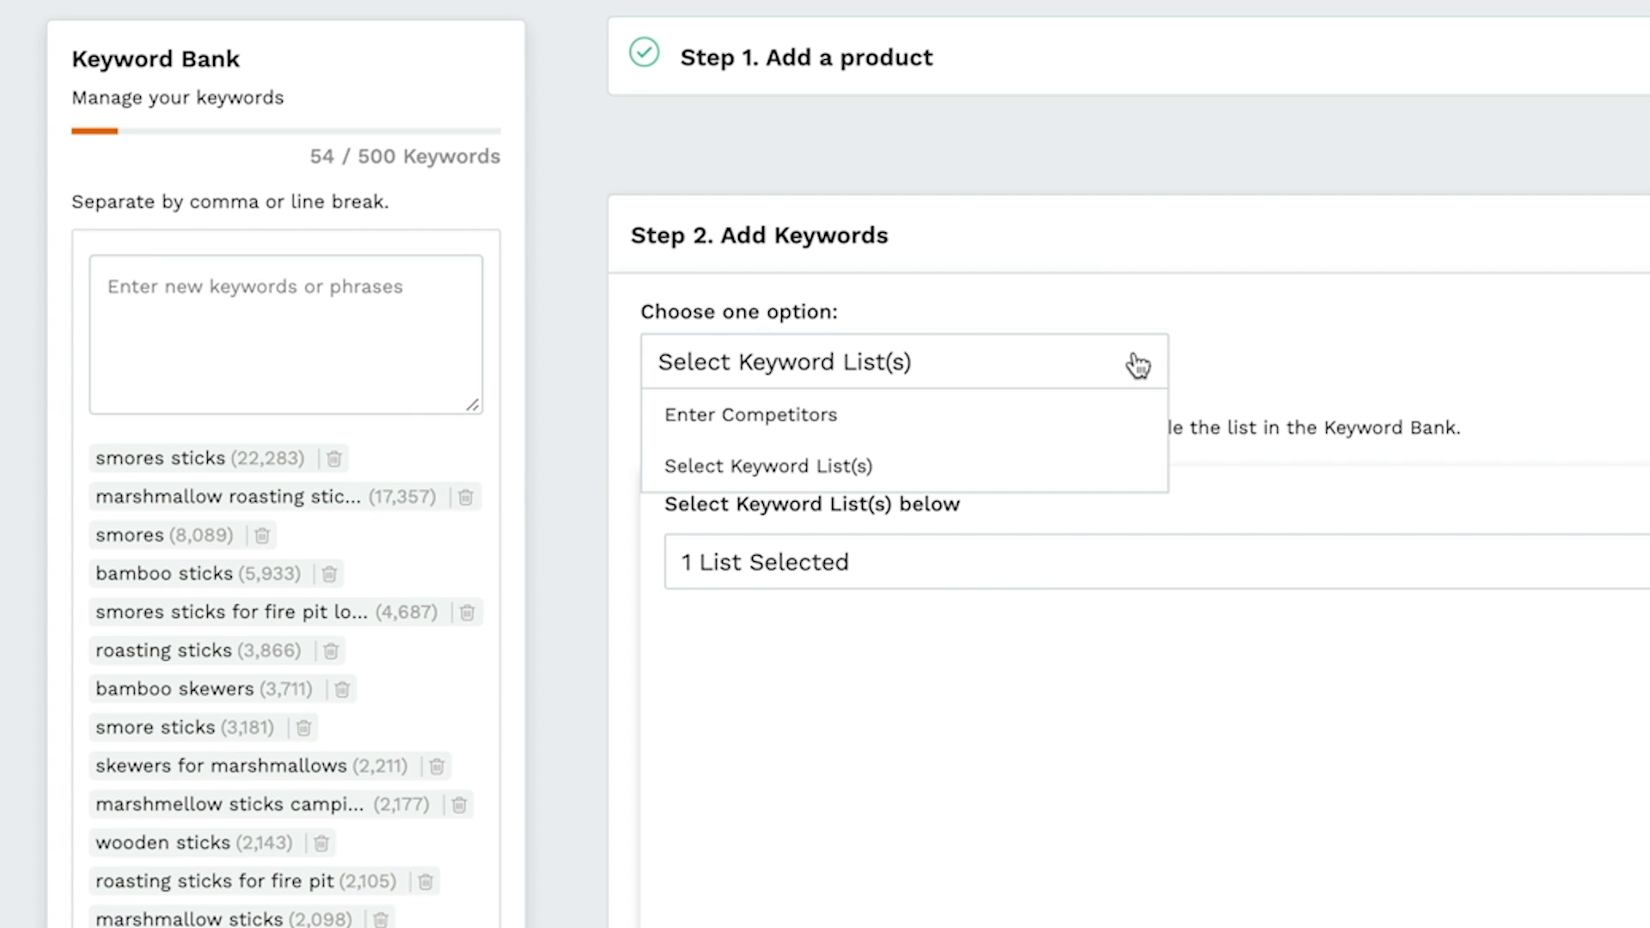
left_click(928, 425)
left_click(886, 534)
type("B088TS36HH")
key("Return")
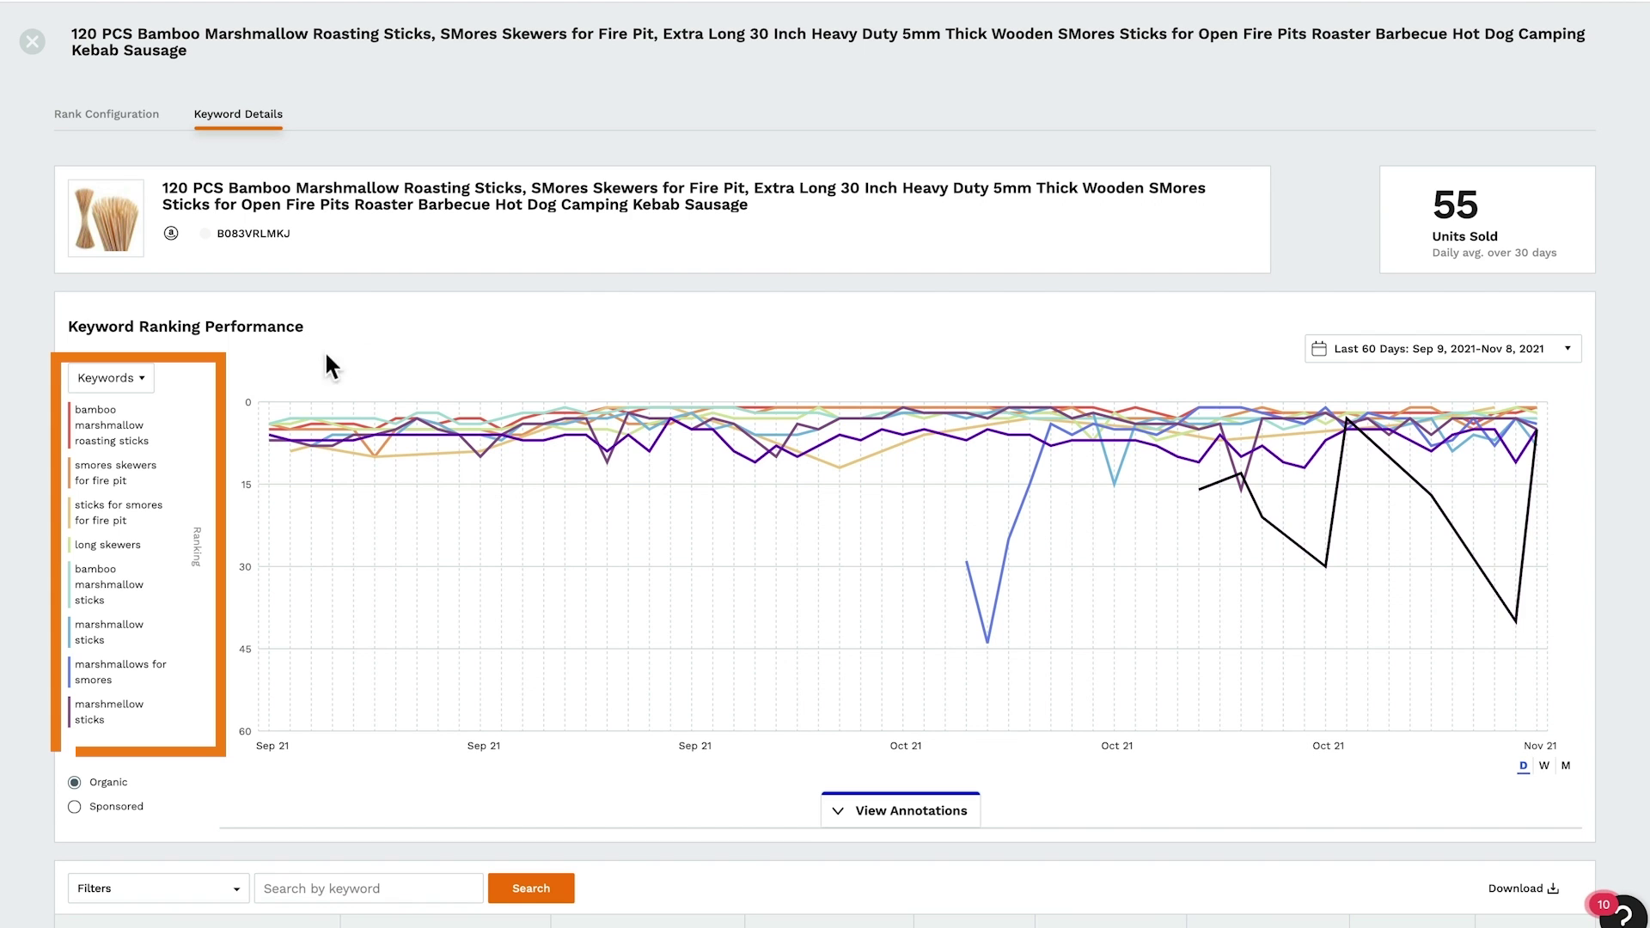
- Open the keyword selector for the Keyword Ranking Performance graph
left_click(136, 380)
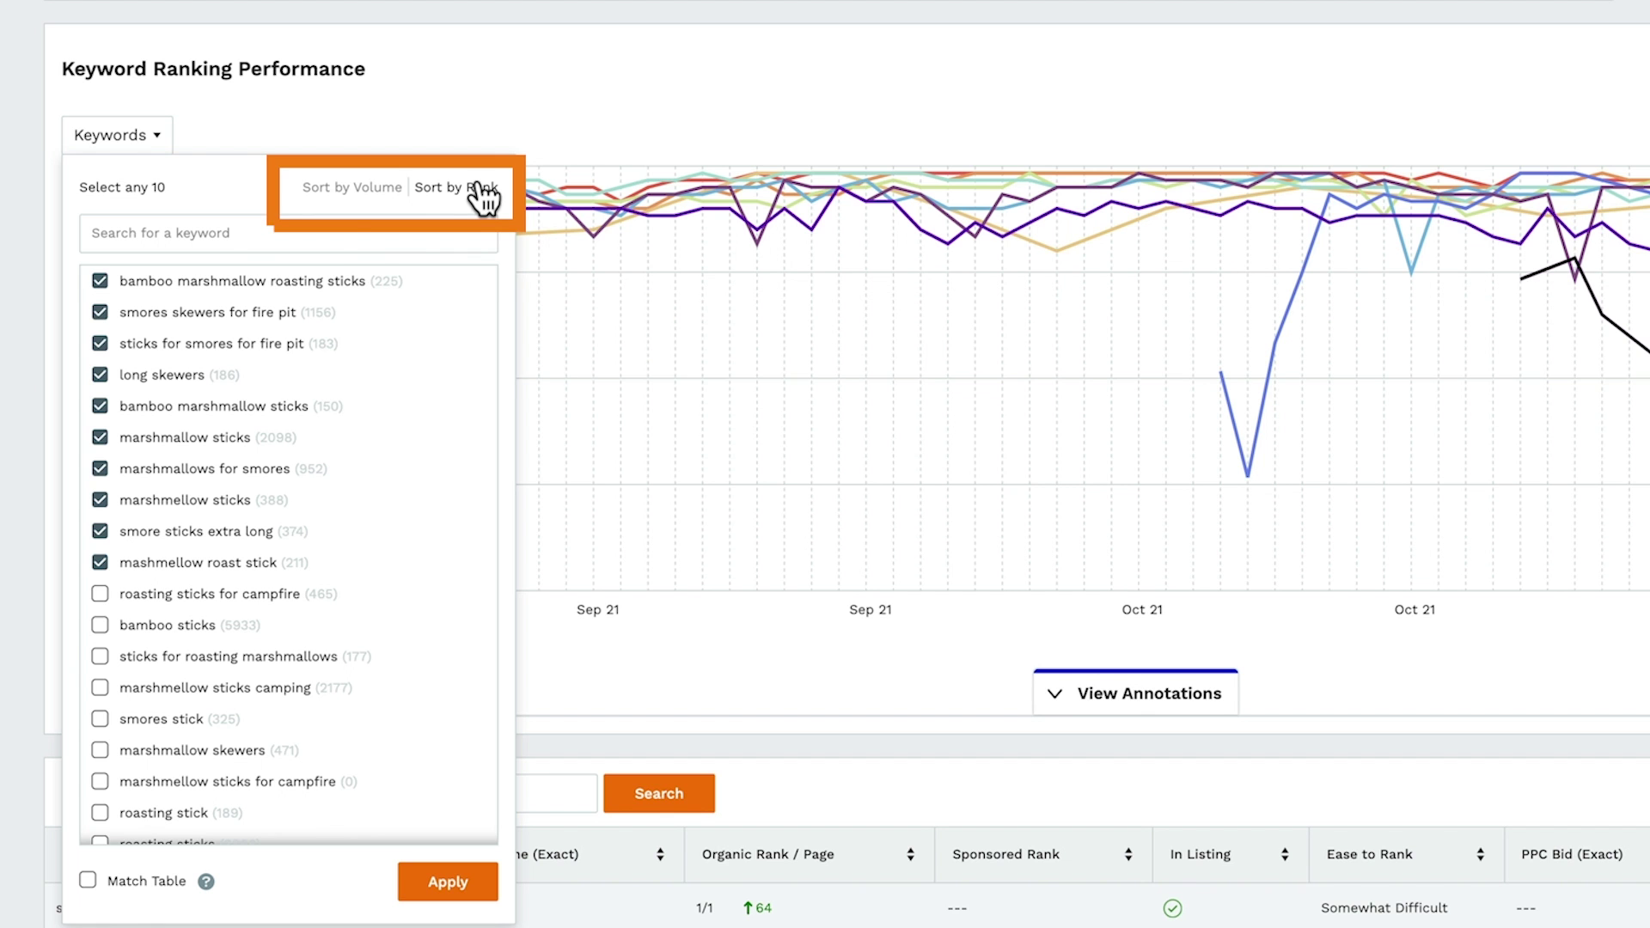
- Sort by volume then rank, replacing long skewers and smore sticks extra long with roasting sticks for campfire and bamboo sticks
left_click(367, 191)
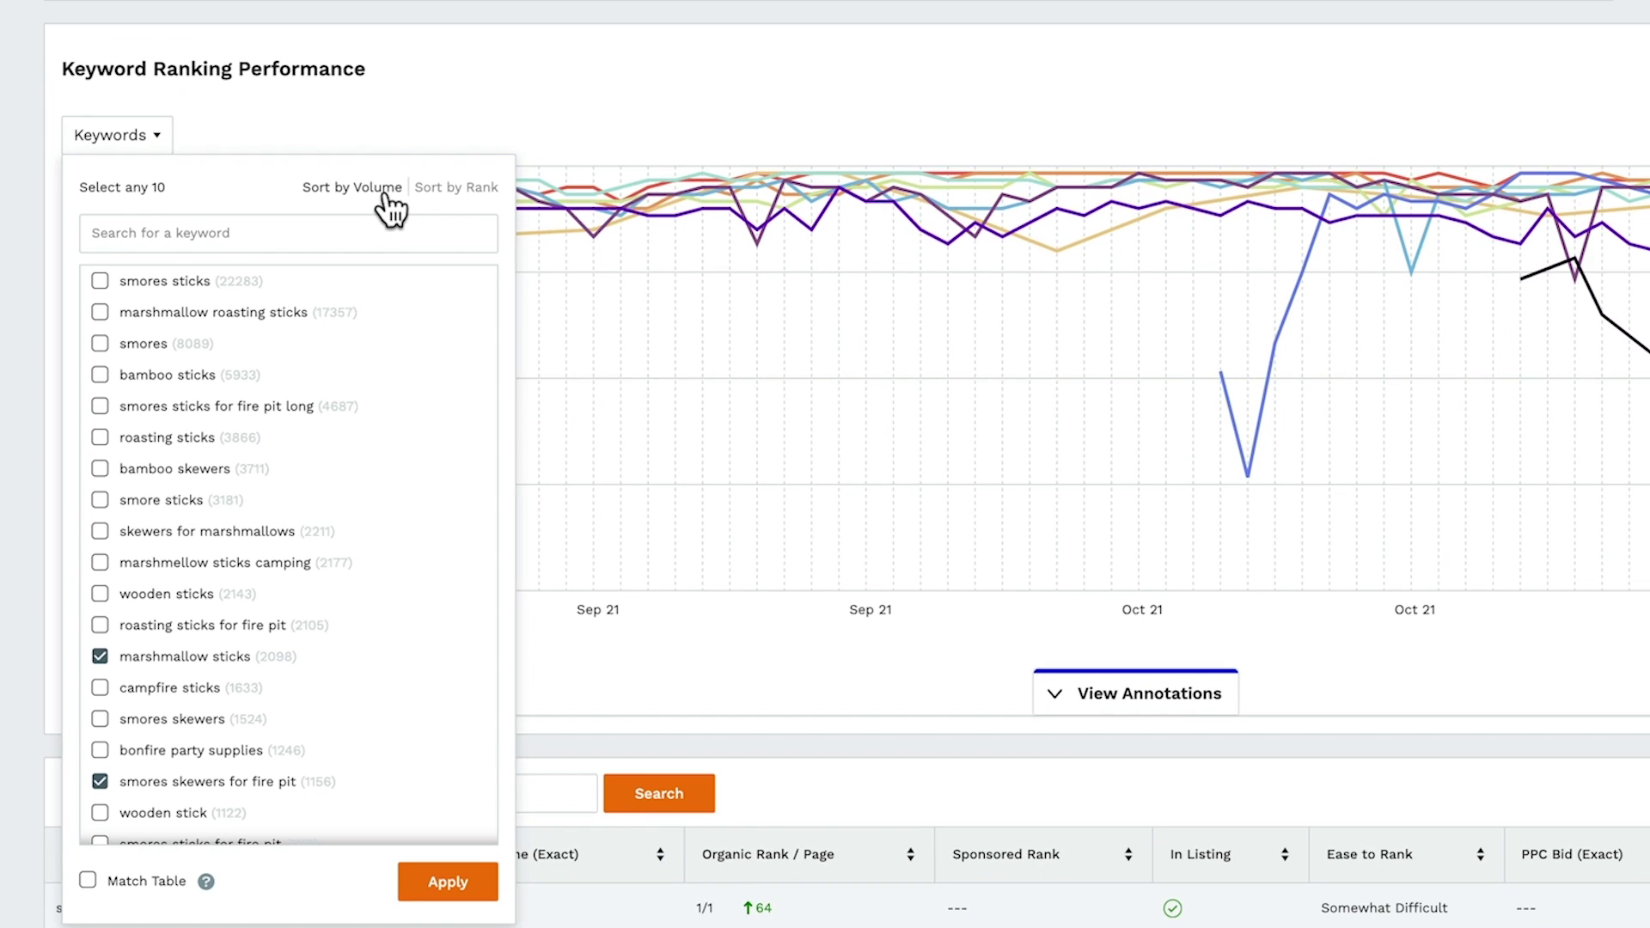
left_click(440, 196)
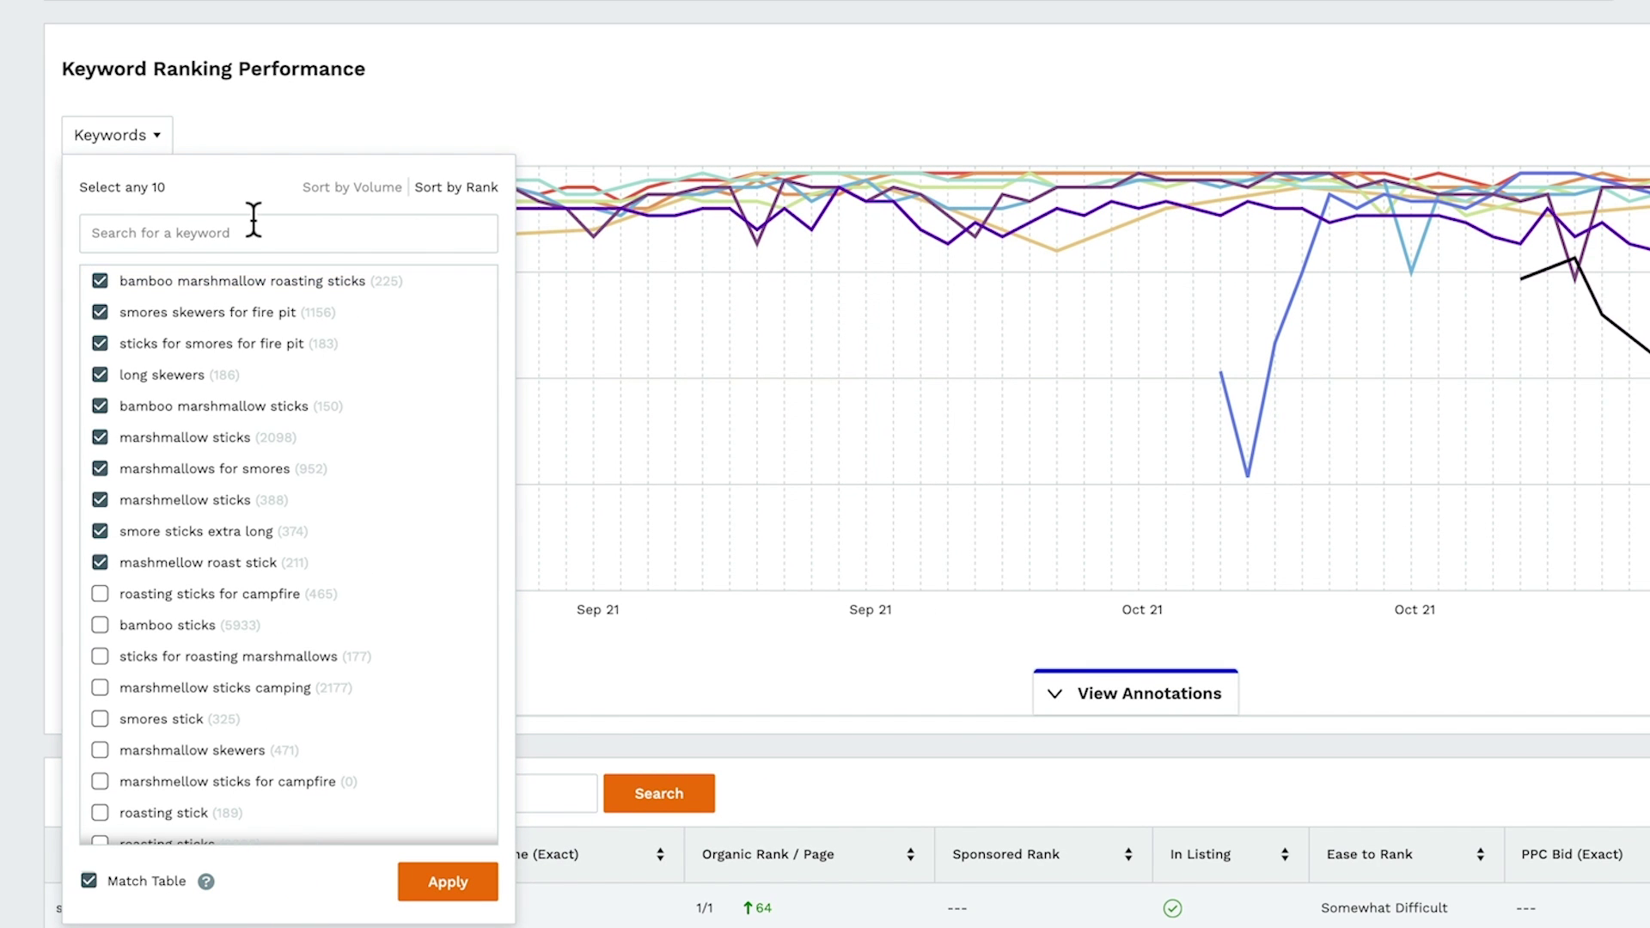
left_click(99, 375)
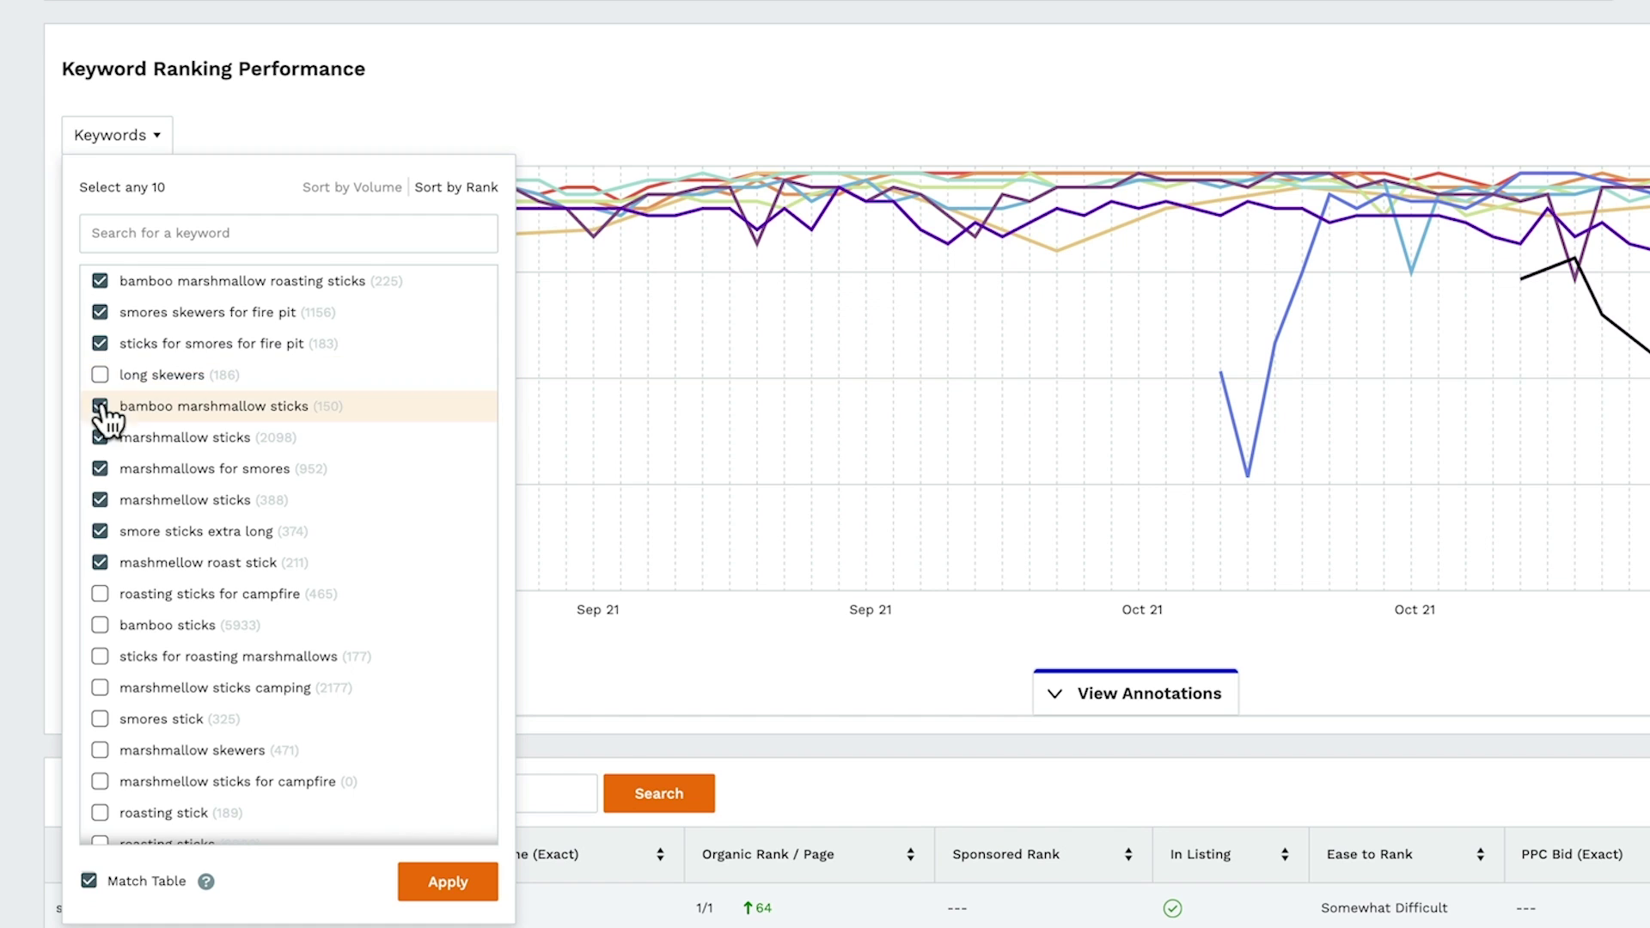
left_click(99, 562)
left_click(99, 593)
left_click(99, 625)
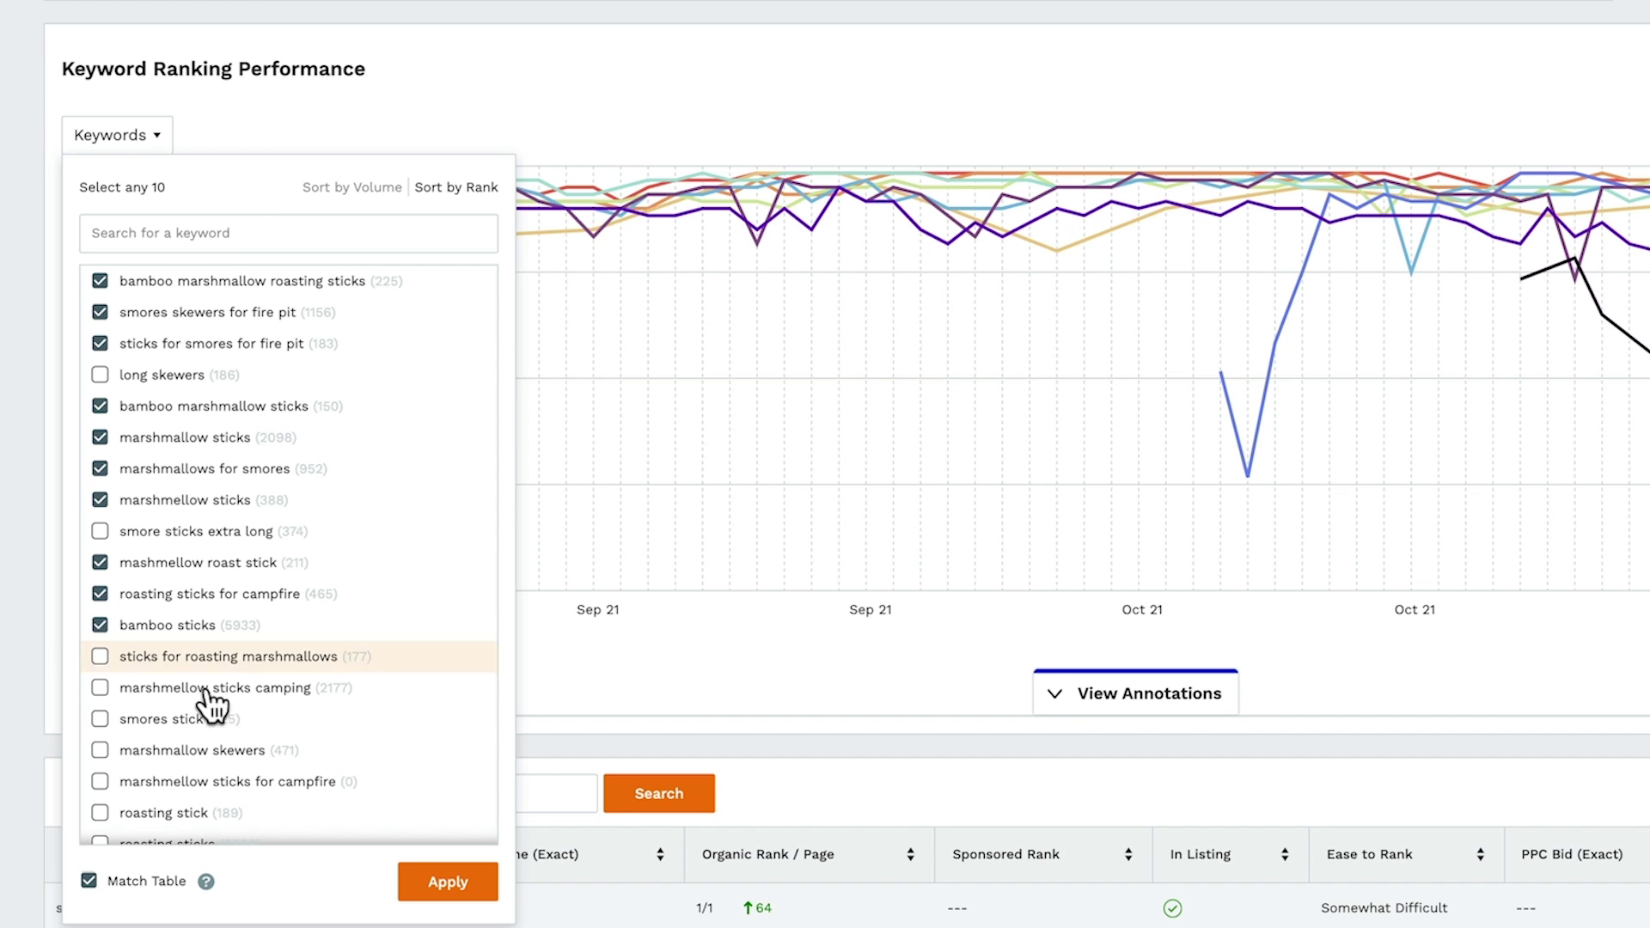
left_click(440, 883)
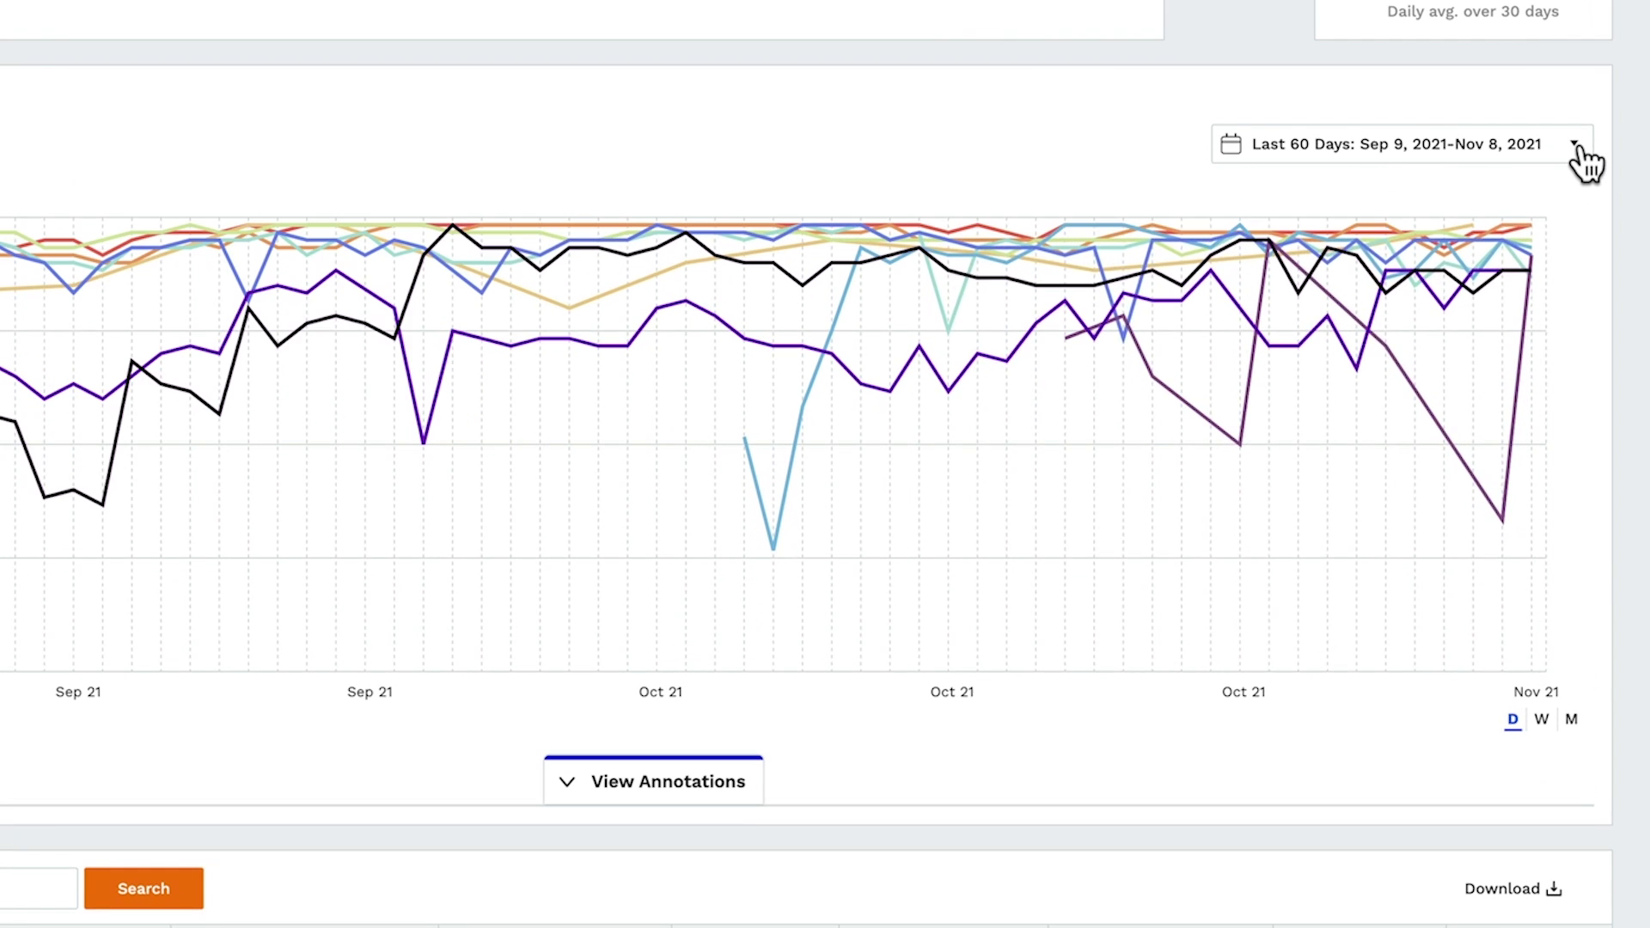
left_click(1580, 148)
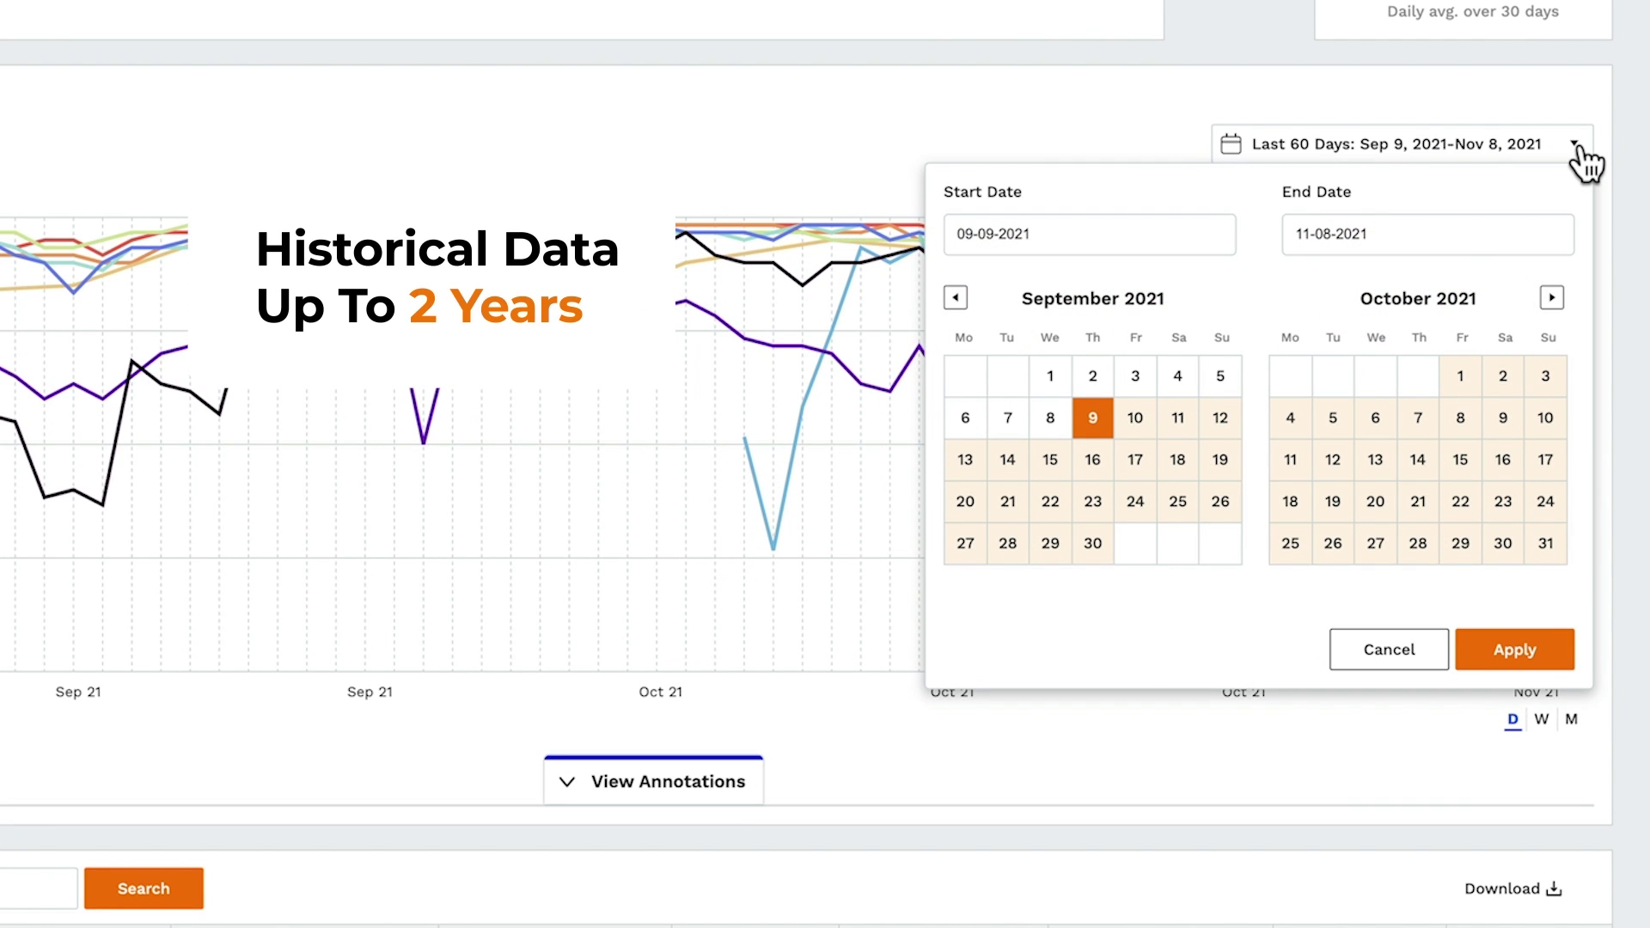
left_click(1576, 144)
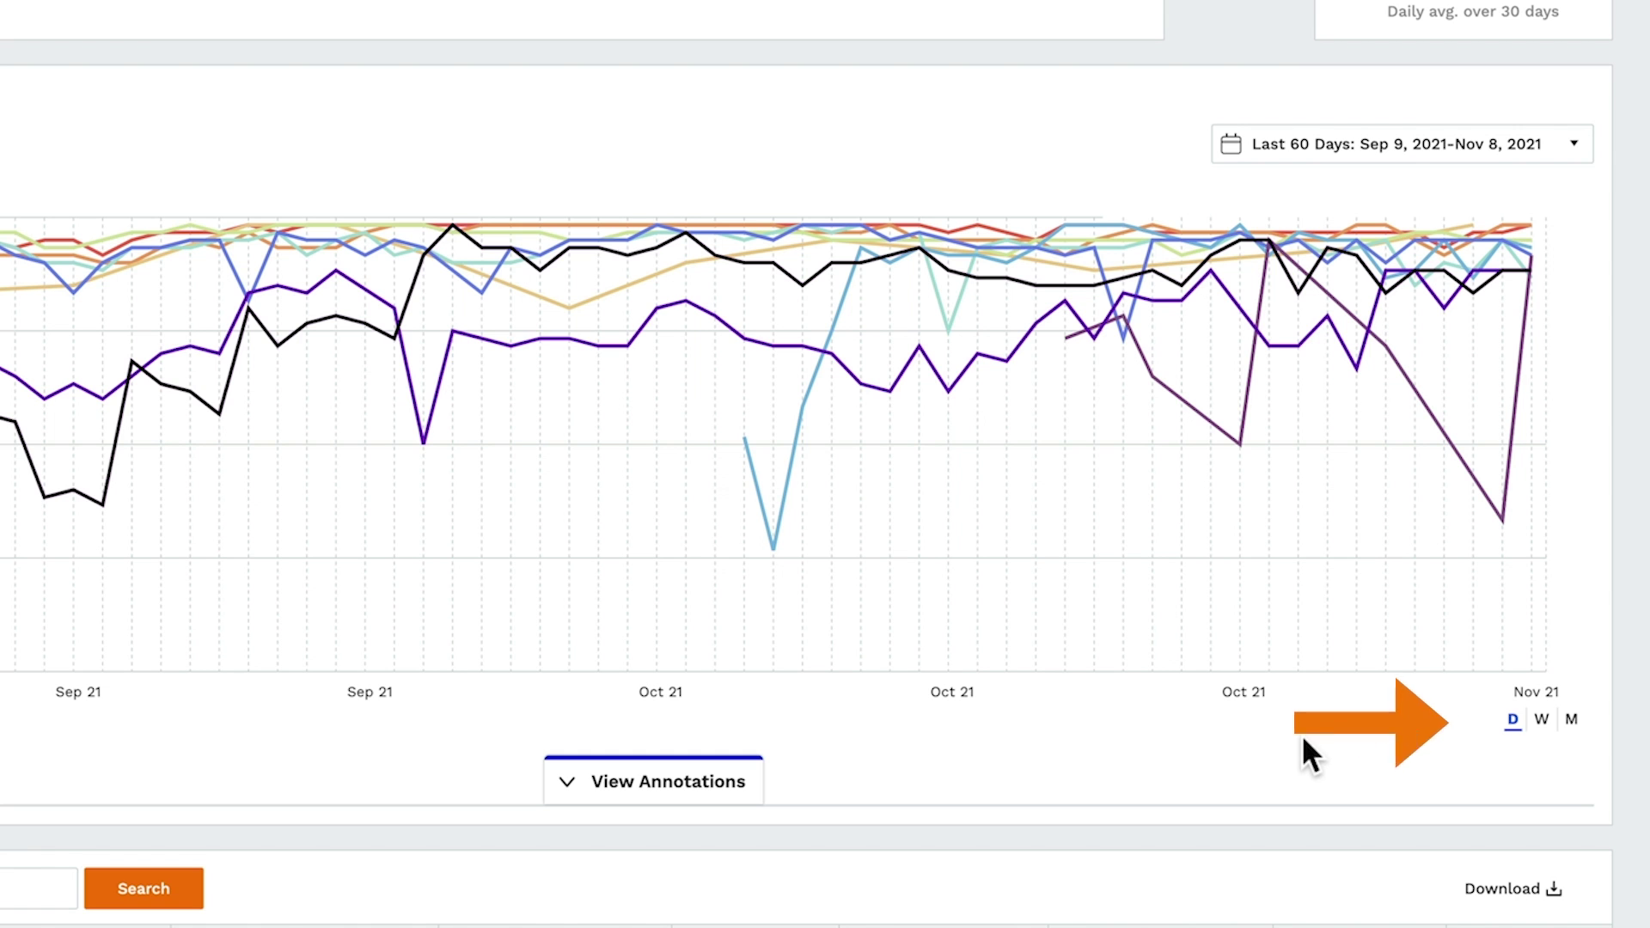
left_click(1541, 726)
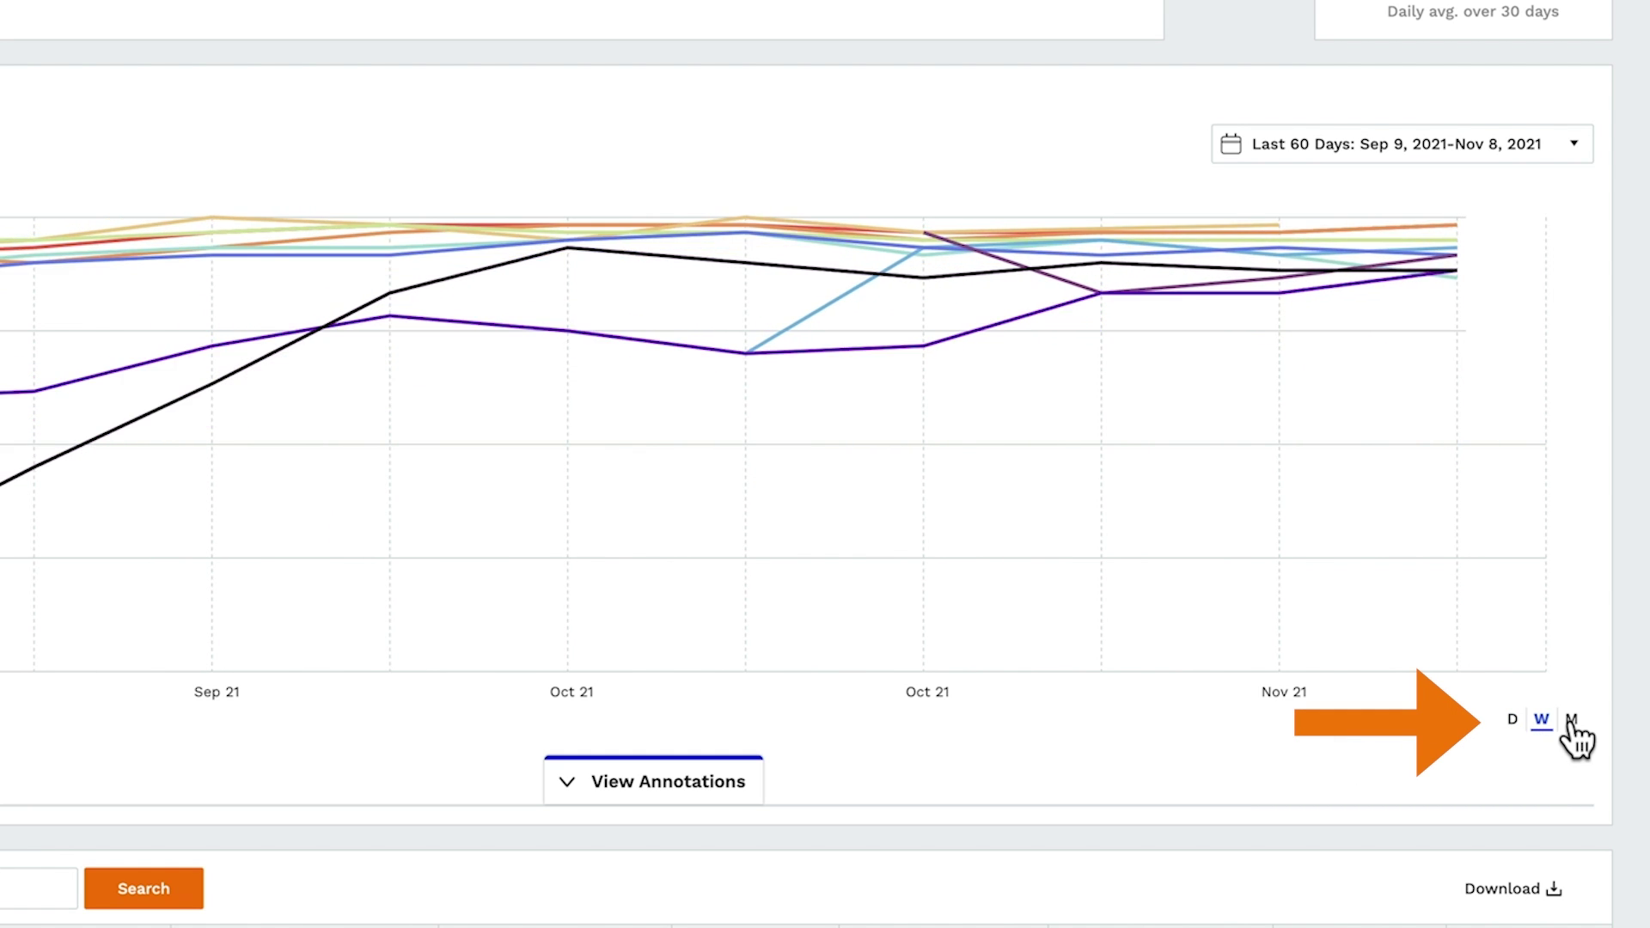
left_click(1571, 723)
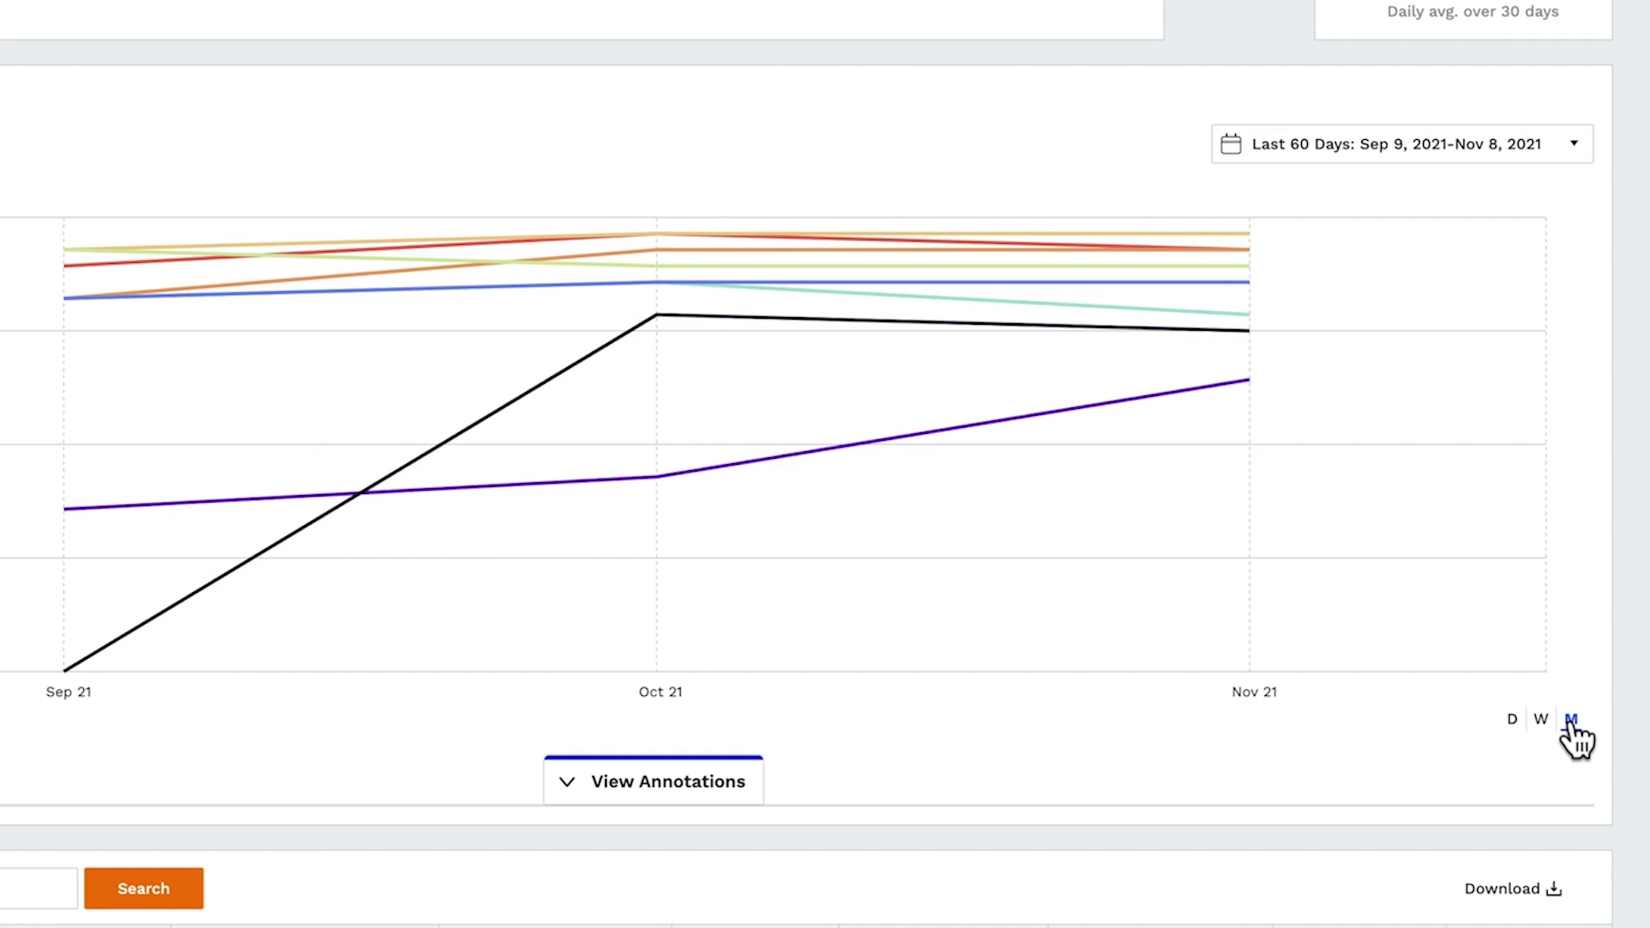
left_click(1514, 720)
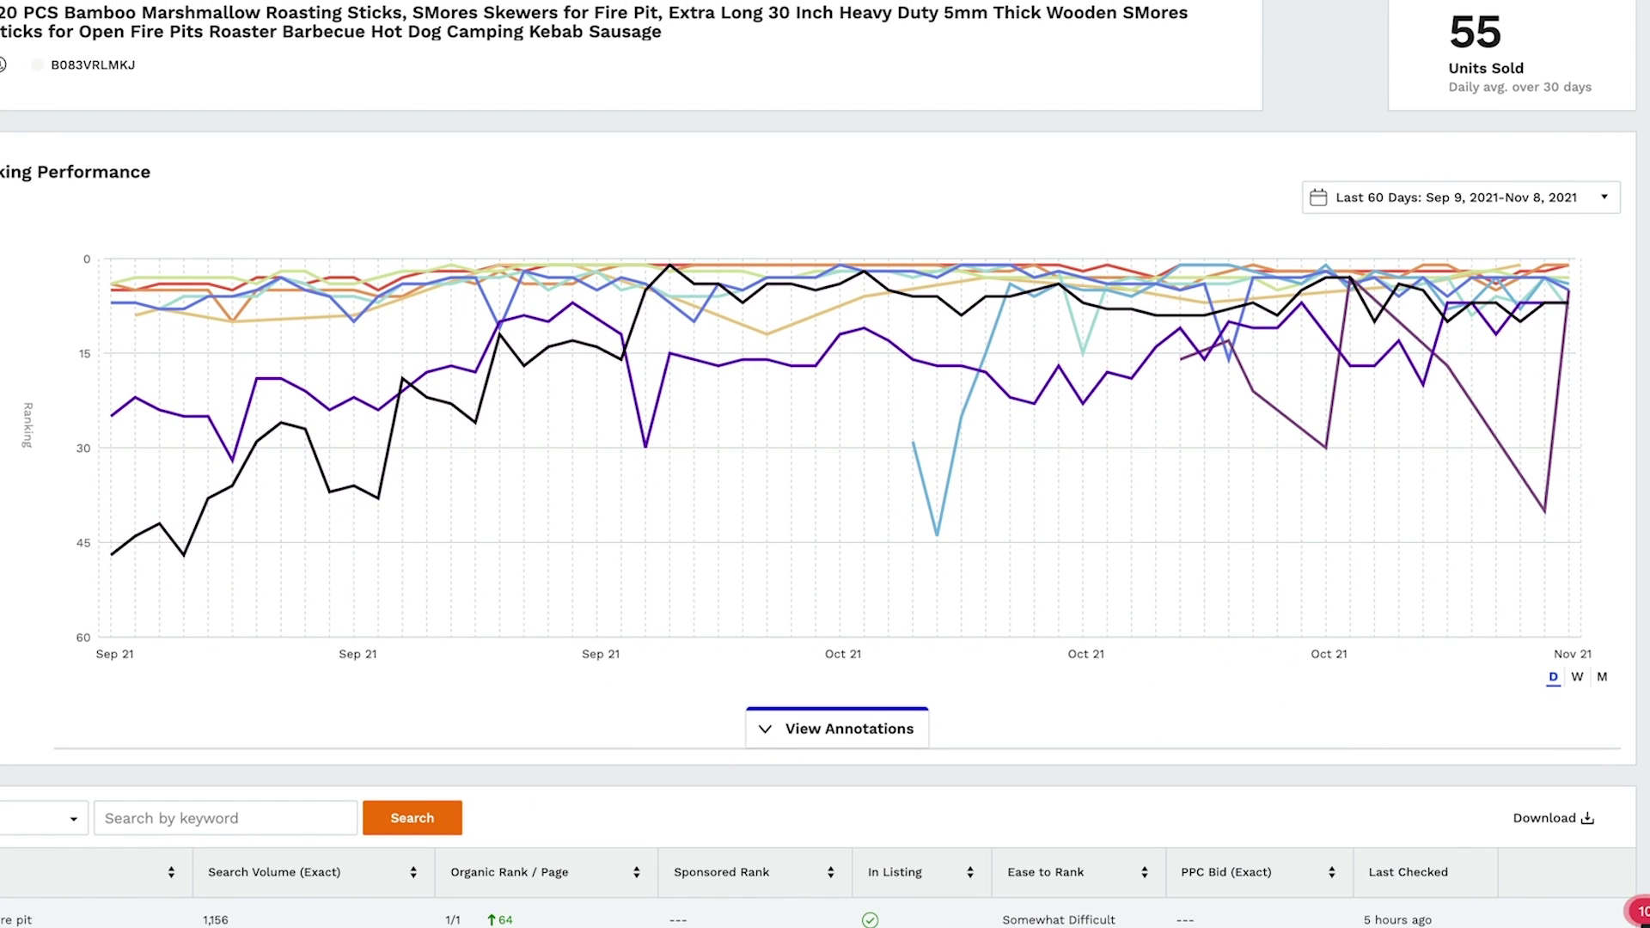
- Add an Oct 31, 2021 chart annotation reading 'Listing Updated With New Images'
left_click(779, 731)
scroll(771, 730, "down", 1)
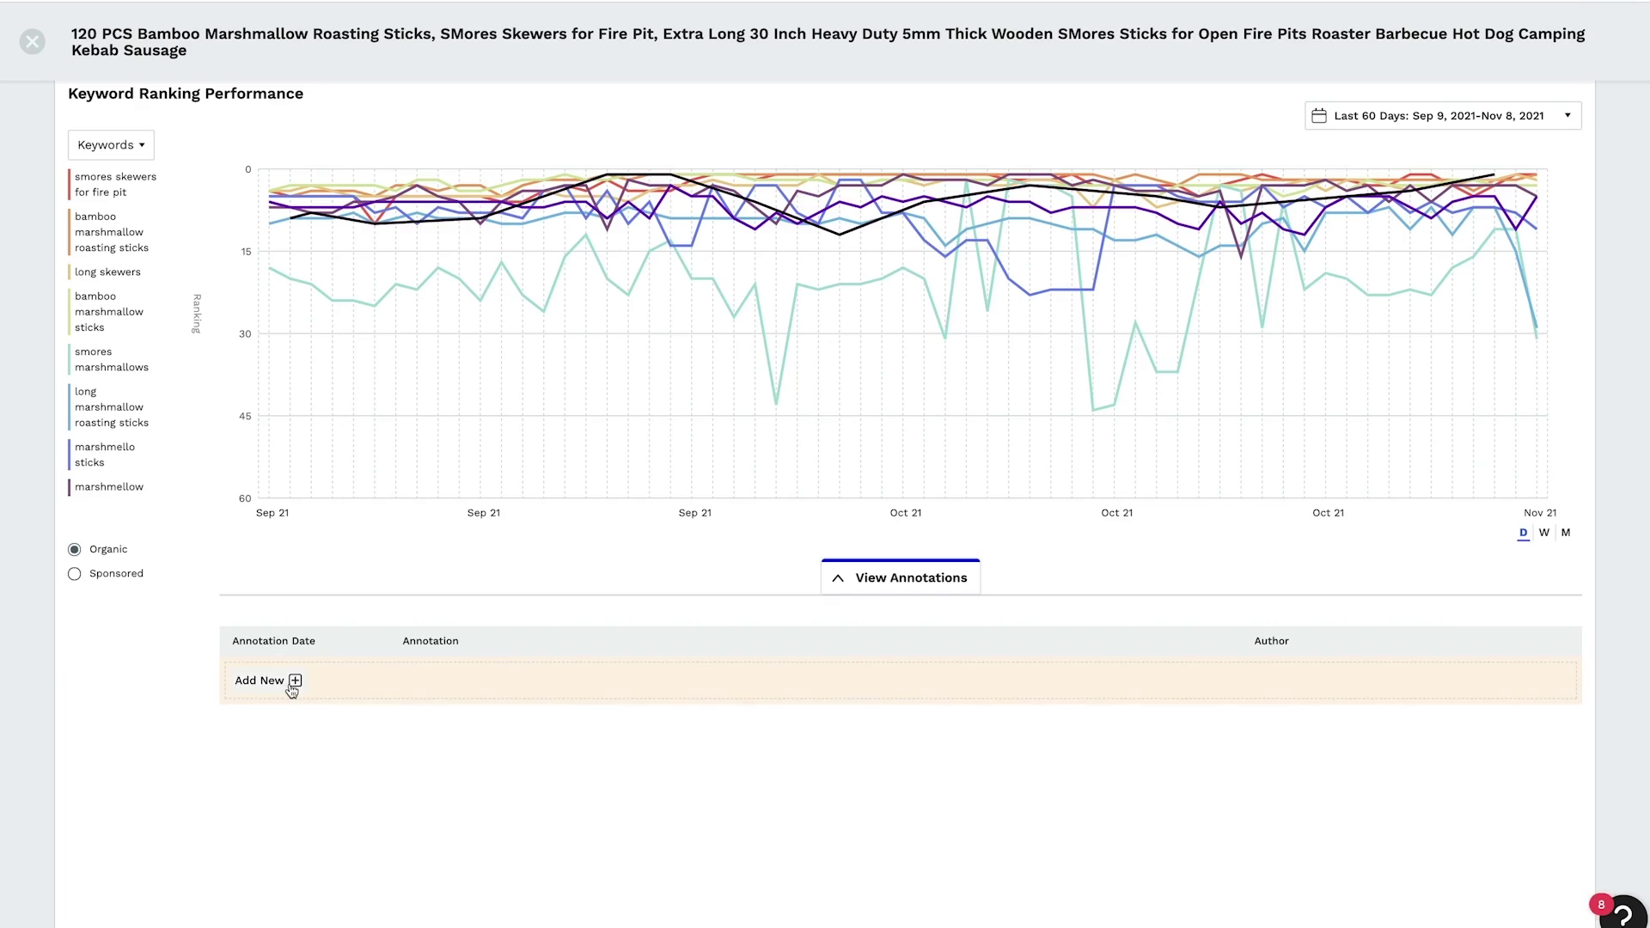
left_click(295, 681)
left_click(361, 681)
left_click(261, 722)
left_click(460, 899)
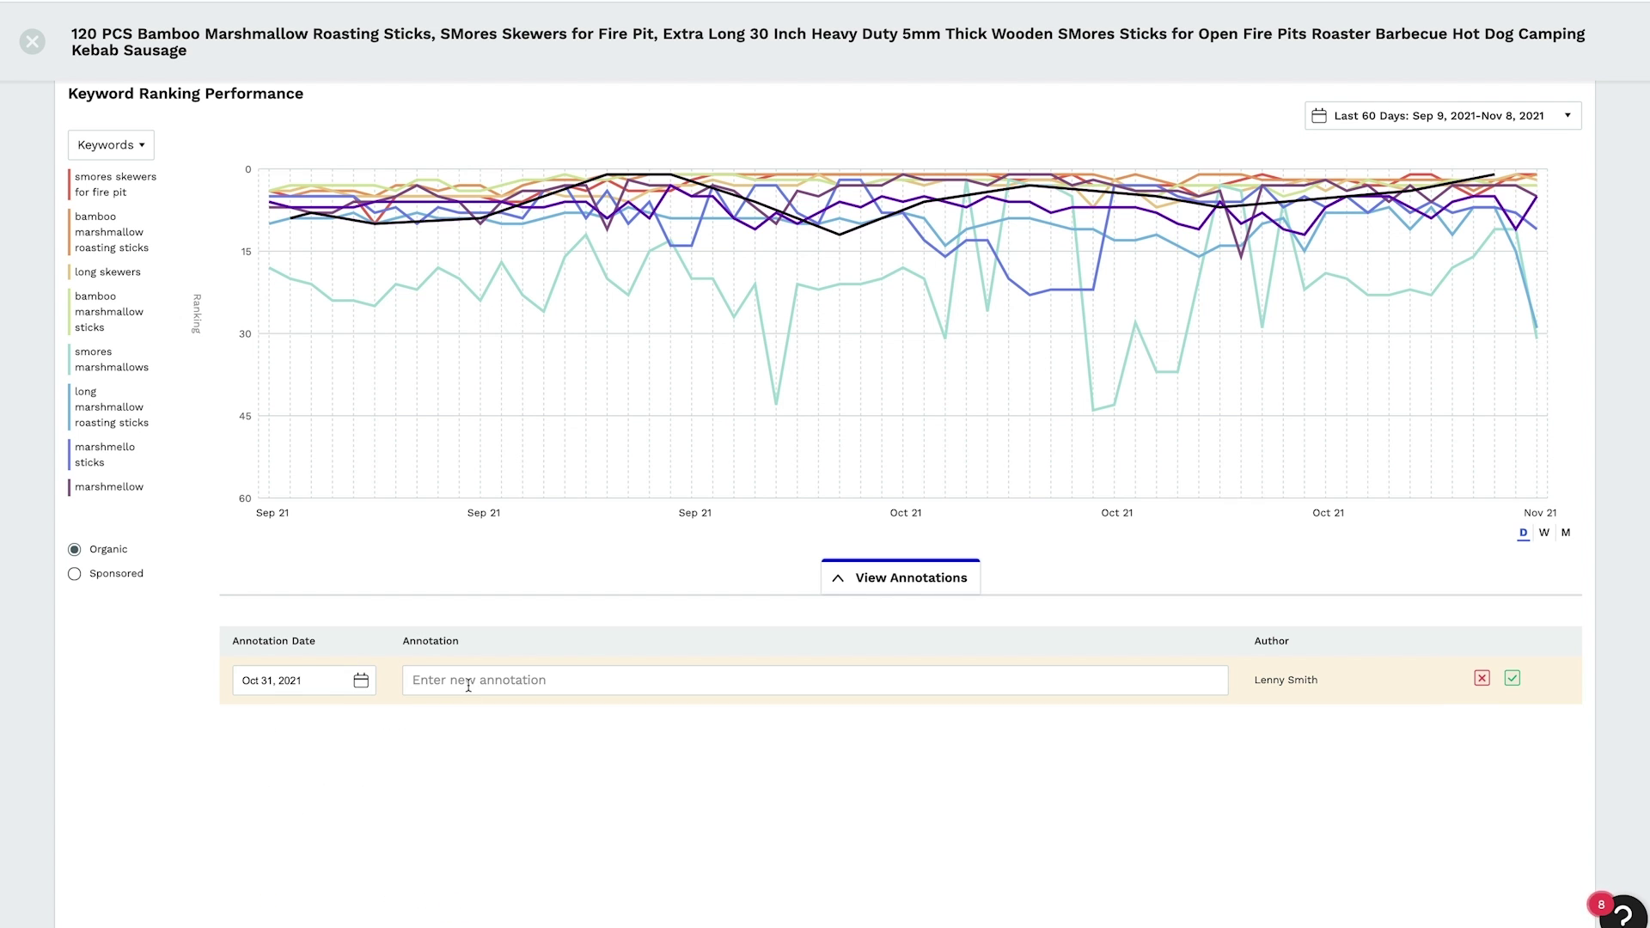
type("mages")
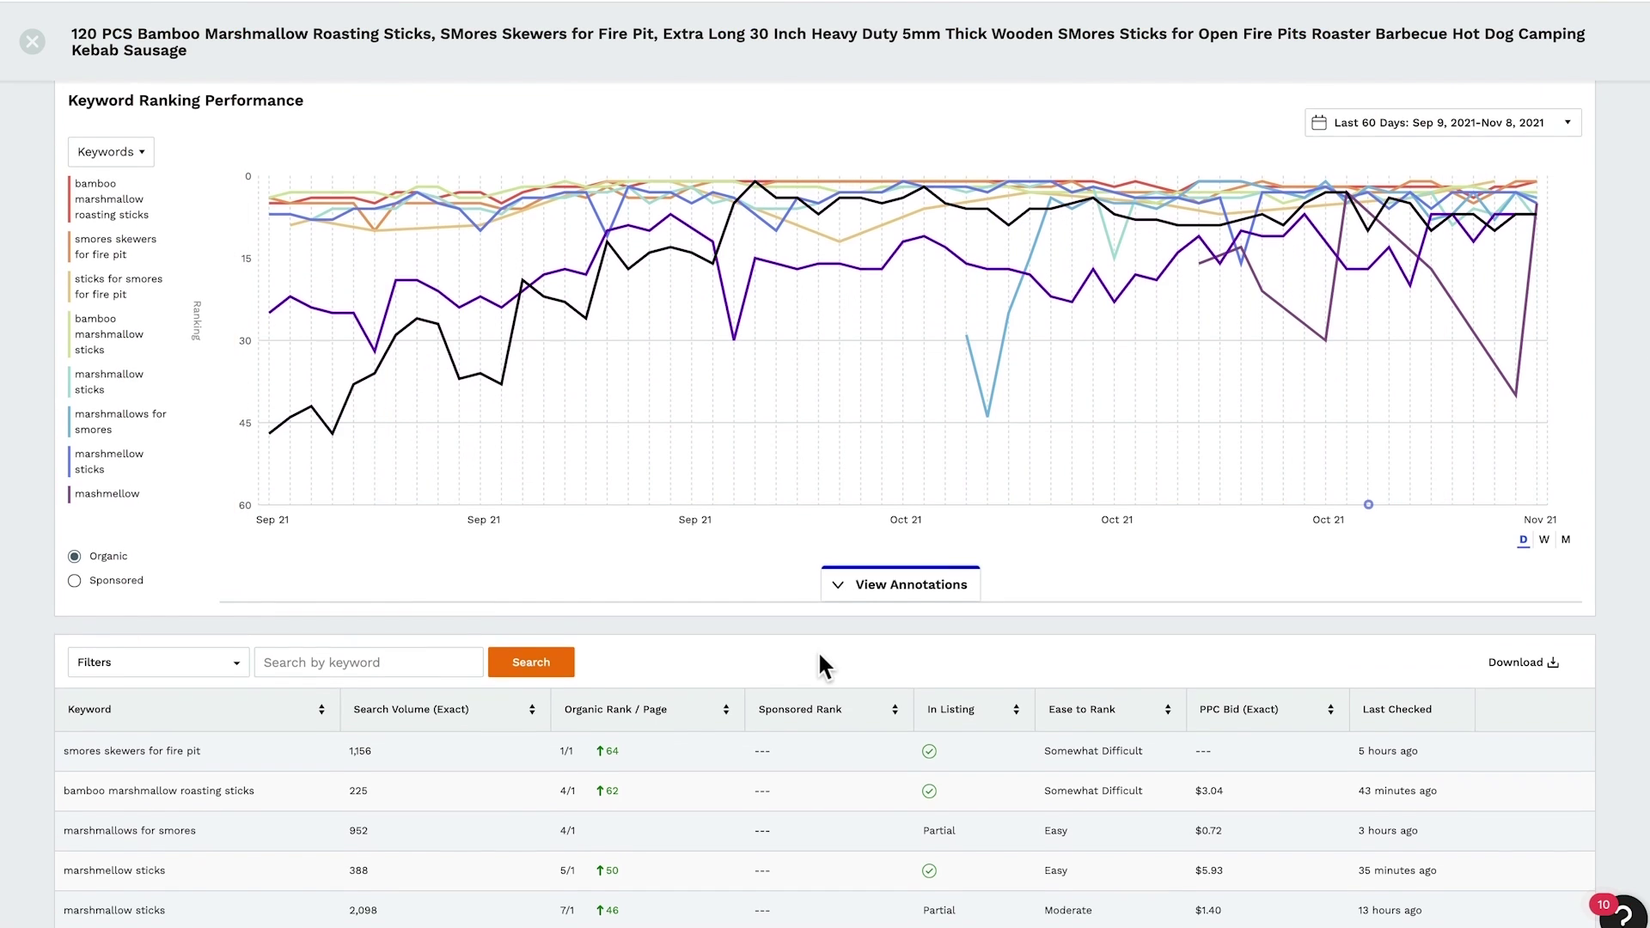
- Sort the keyword table by Search Volume (Exact), highest first
scroll(817, 650, "down", 3)
scroll(819, 658, "down", 3)
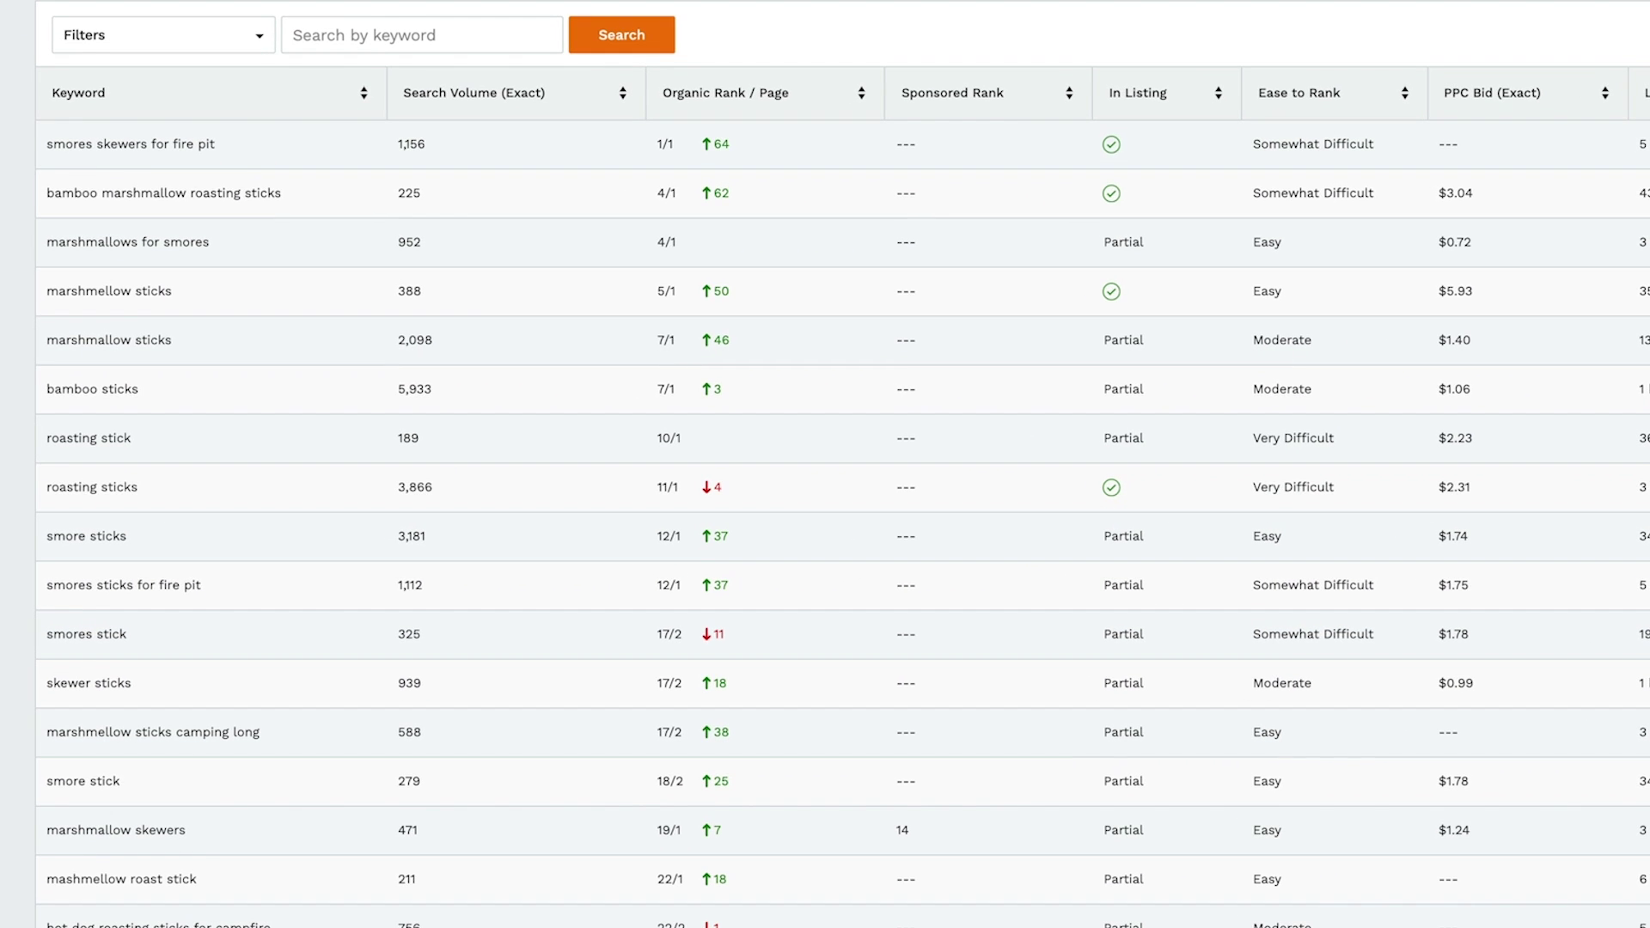
left_click(624, 93)
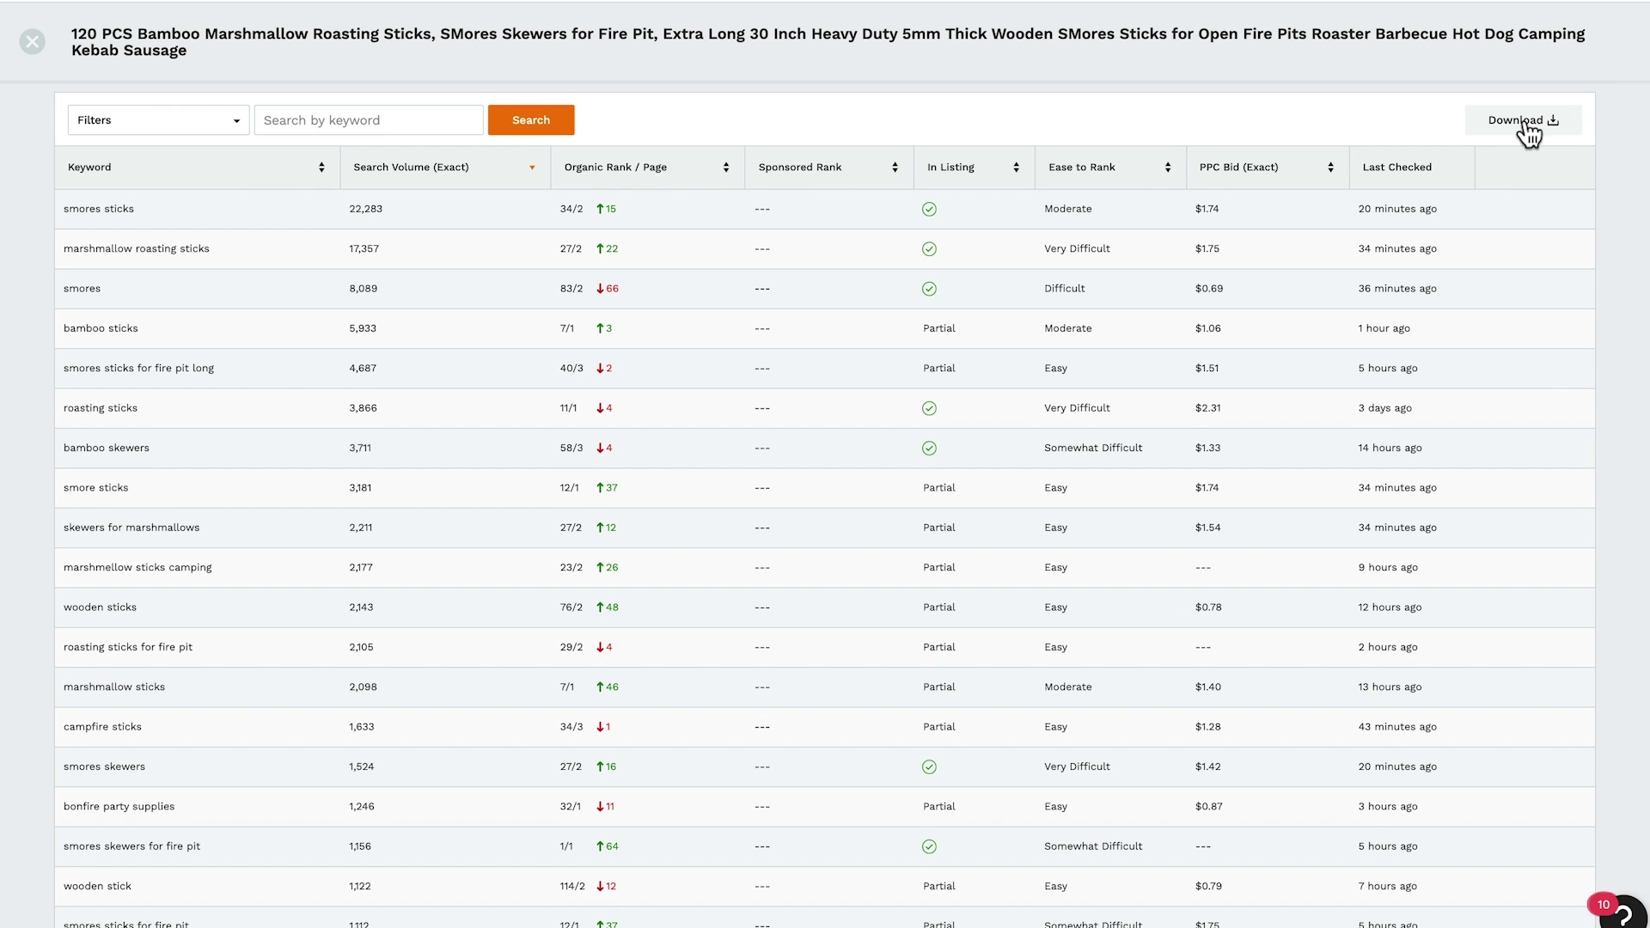
- Download the keyword table as an xlsx file and open the Filters dropdown
left_click(1528, 128)
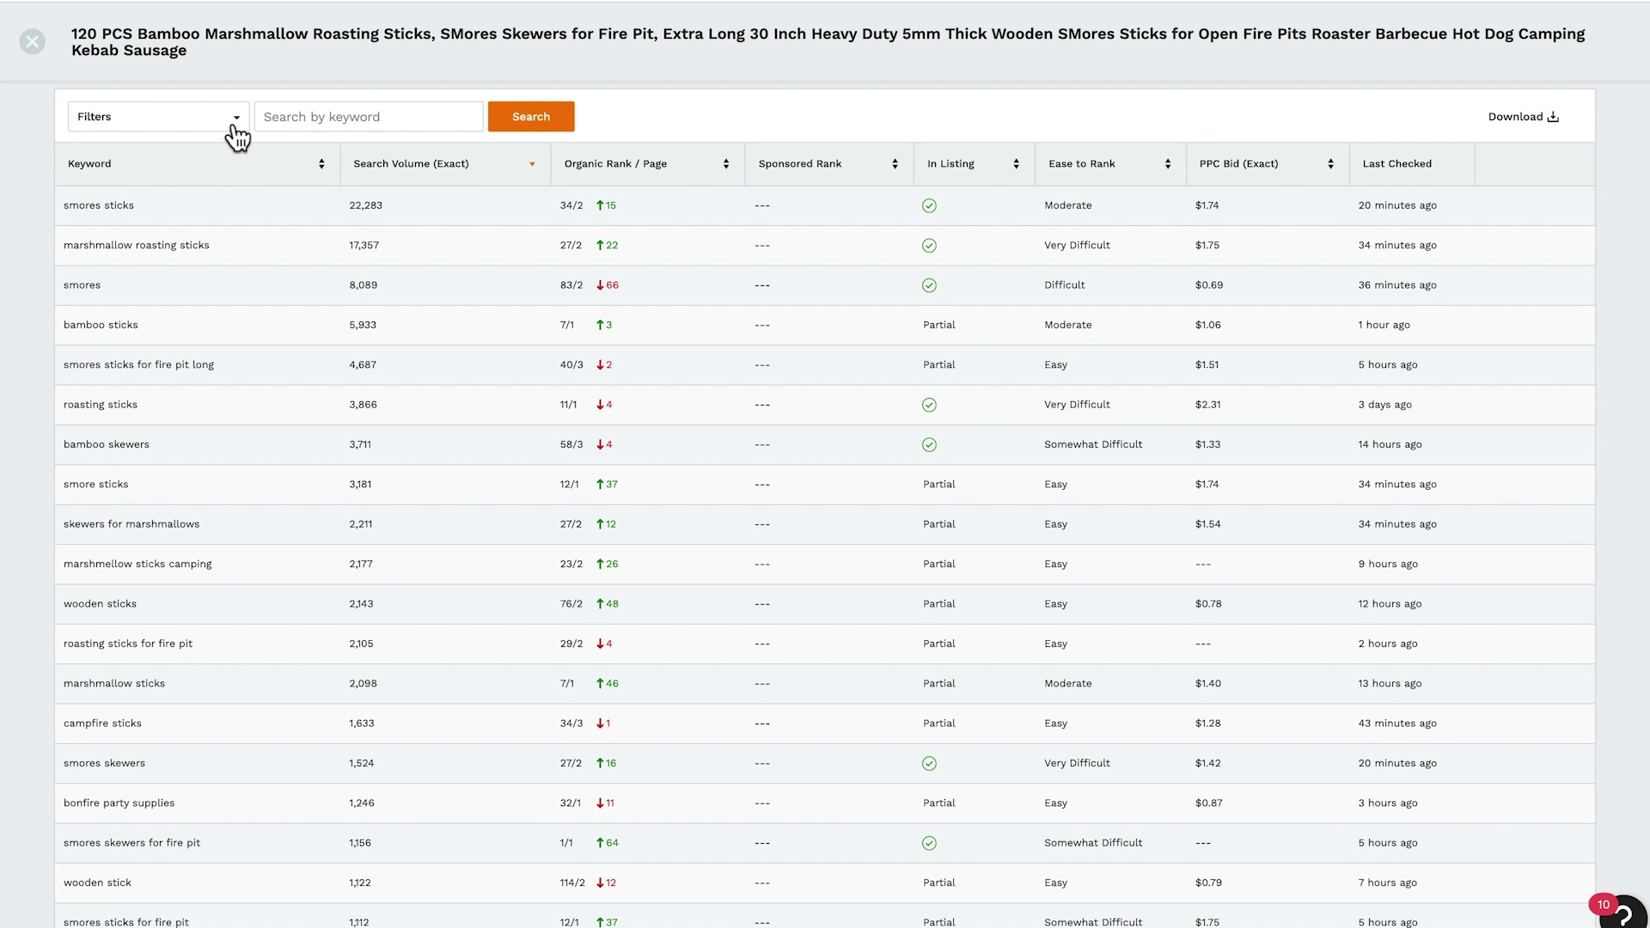
left_click(233, 127)
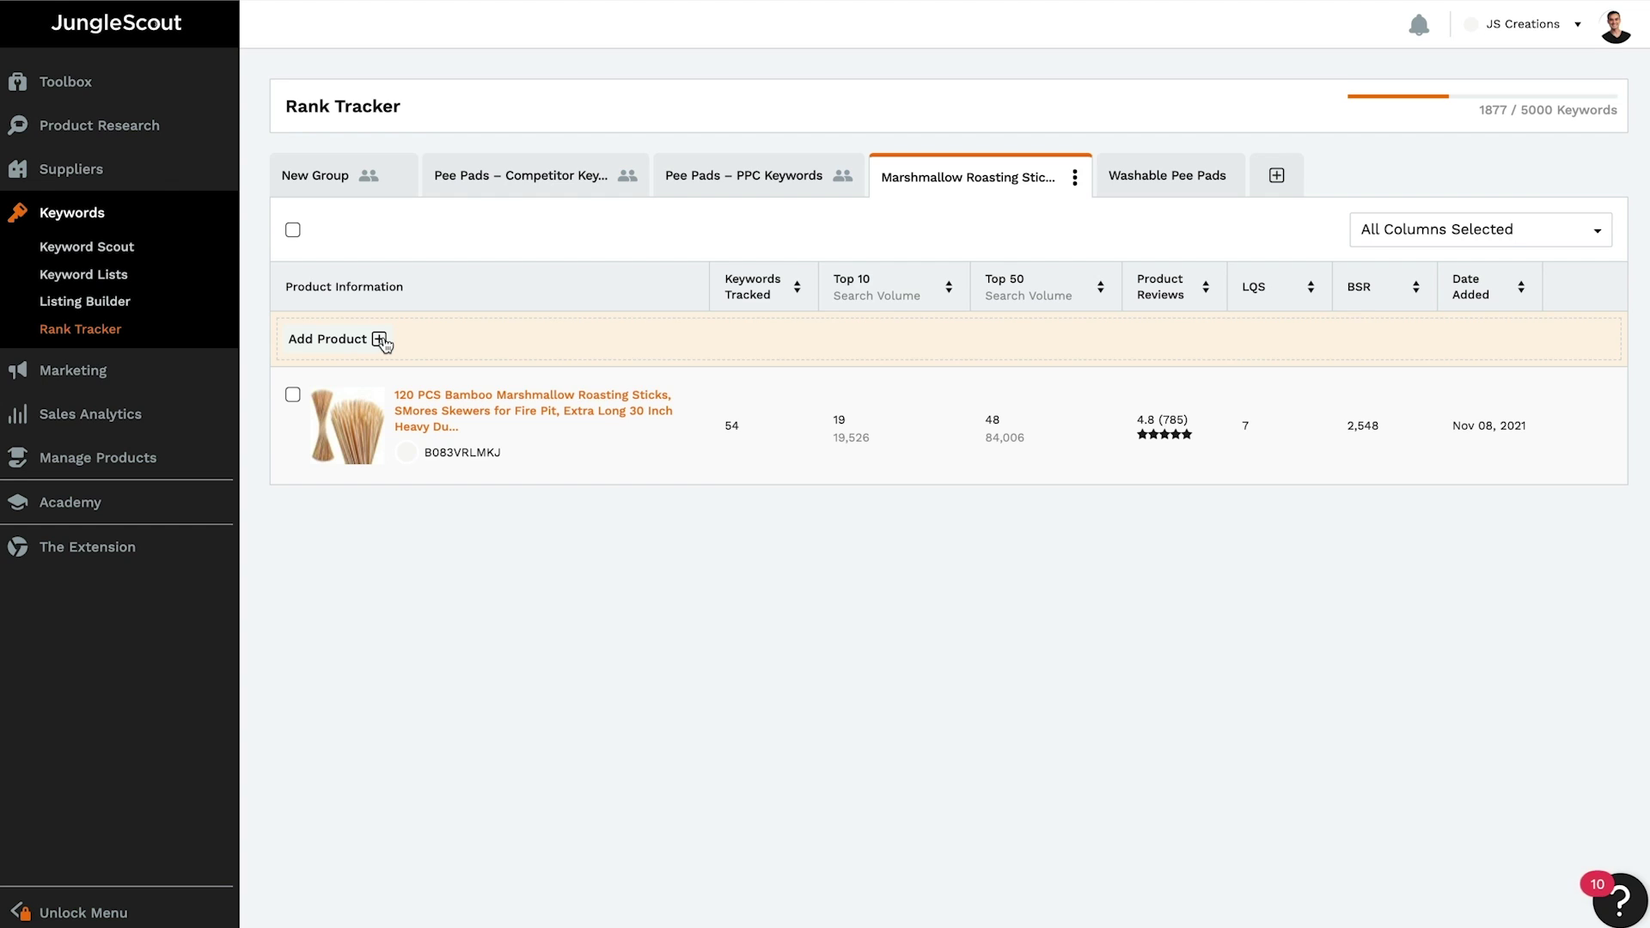
- Add Jungle Stix Marshmallow from My Products and continue to the keyword step
left_click(381, 341)
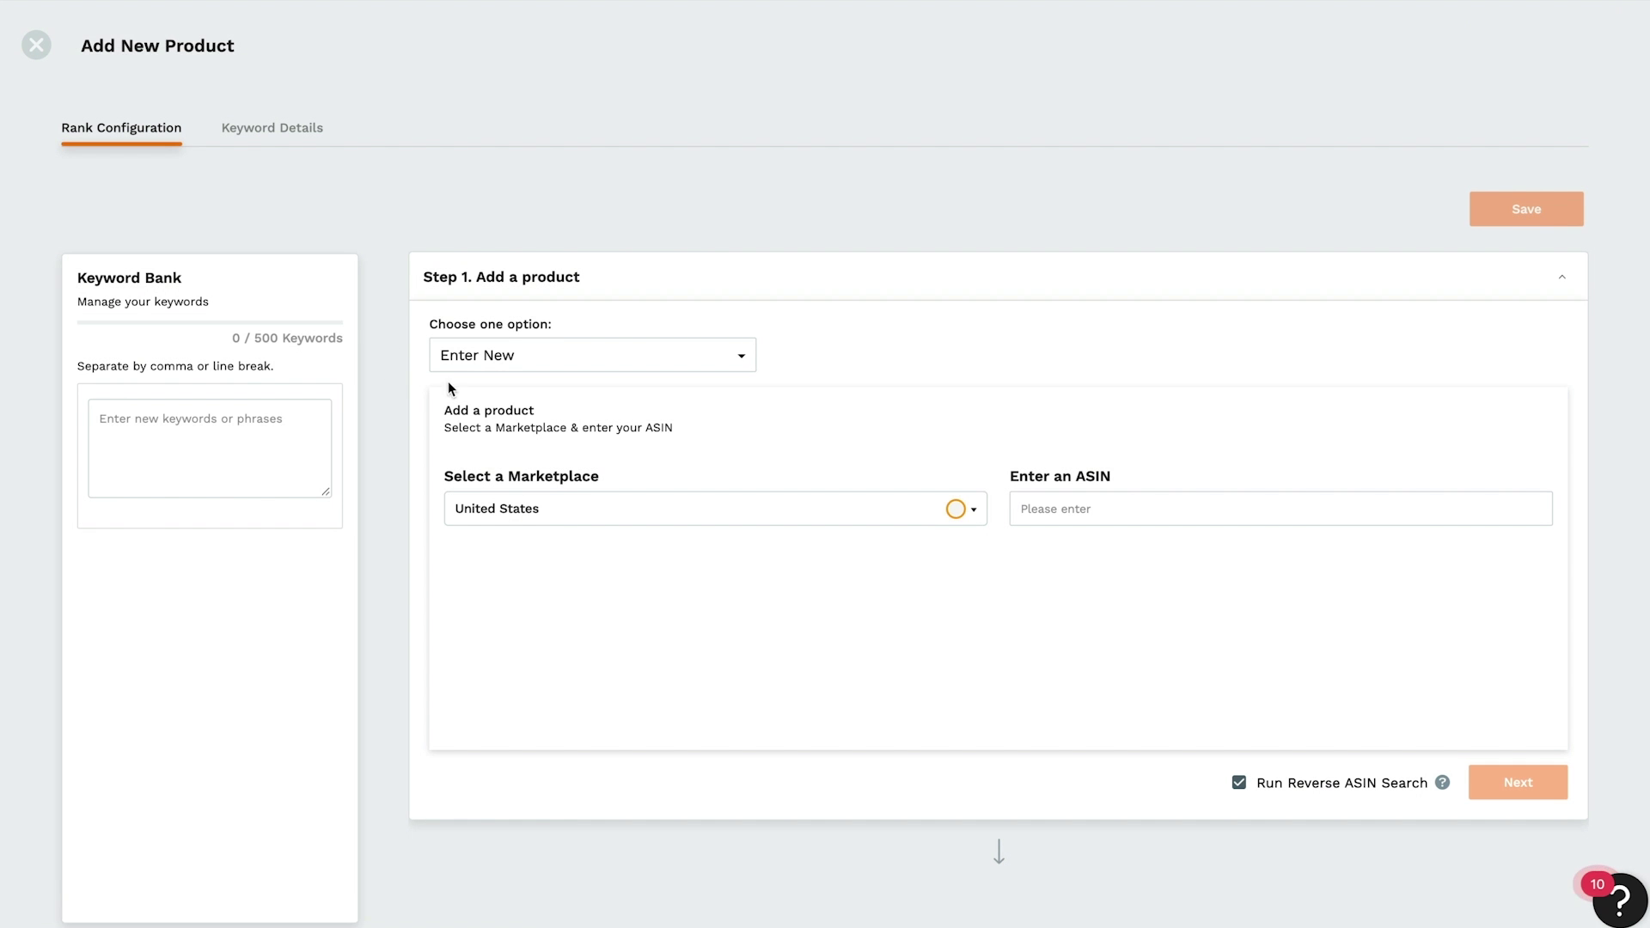
left_click(698, 362)
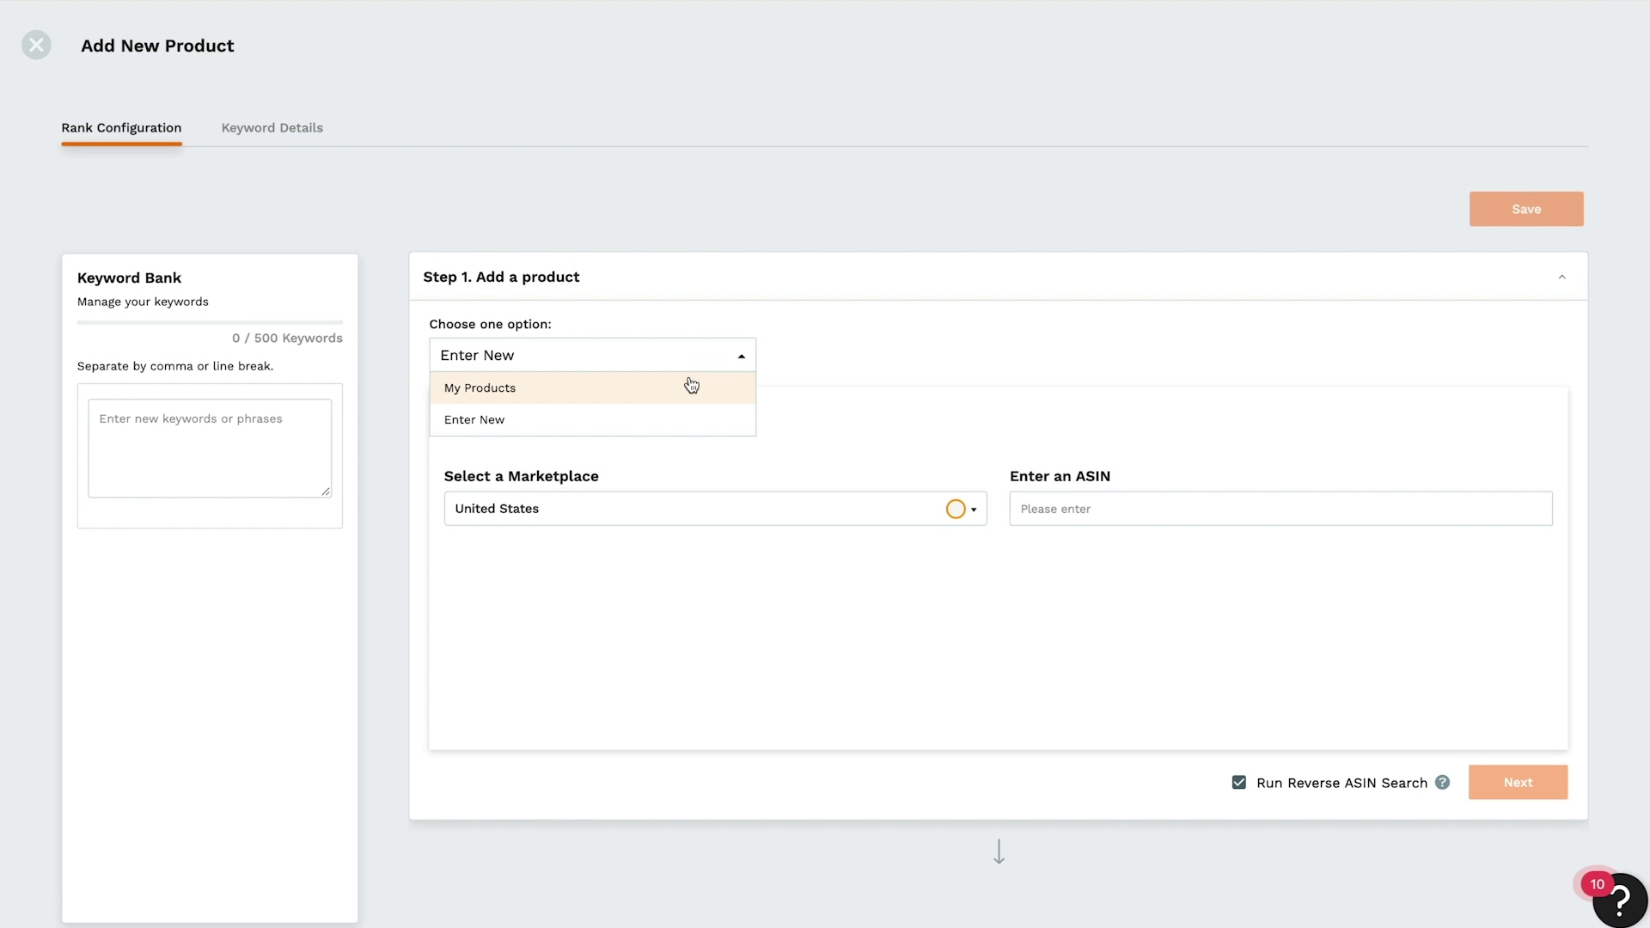
left_click(690, 387)
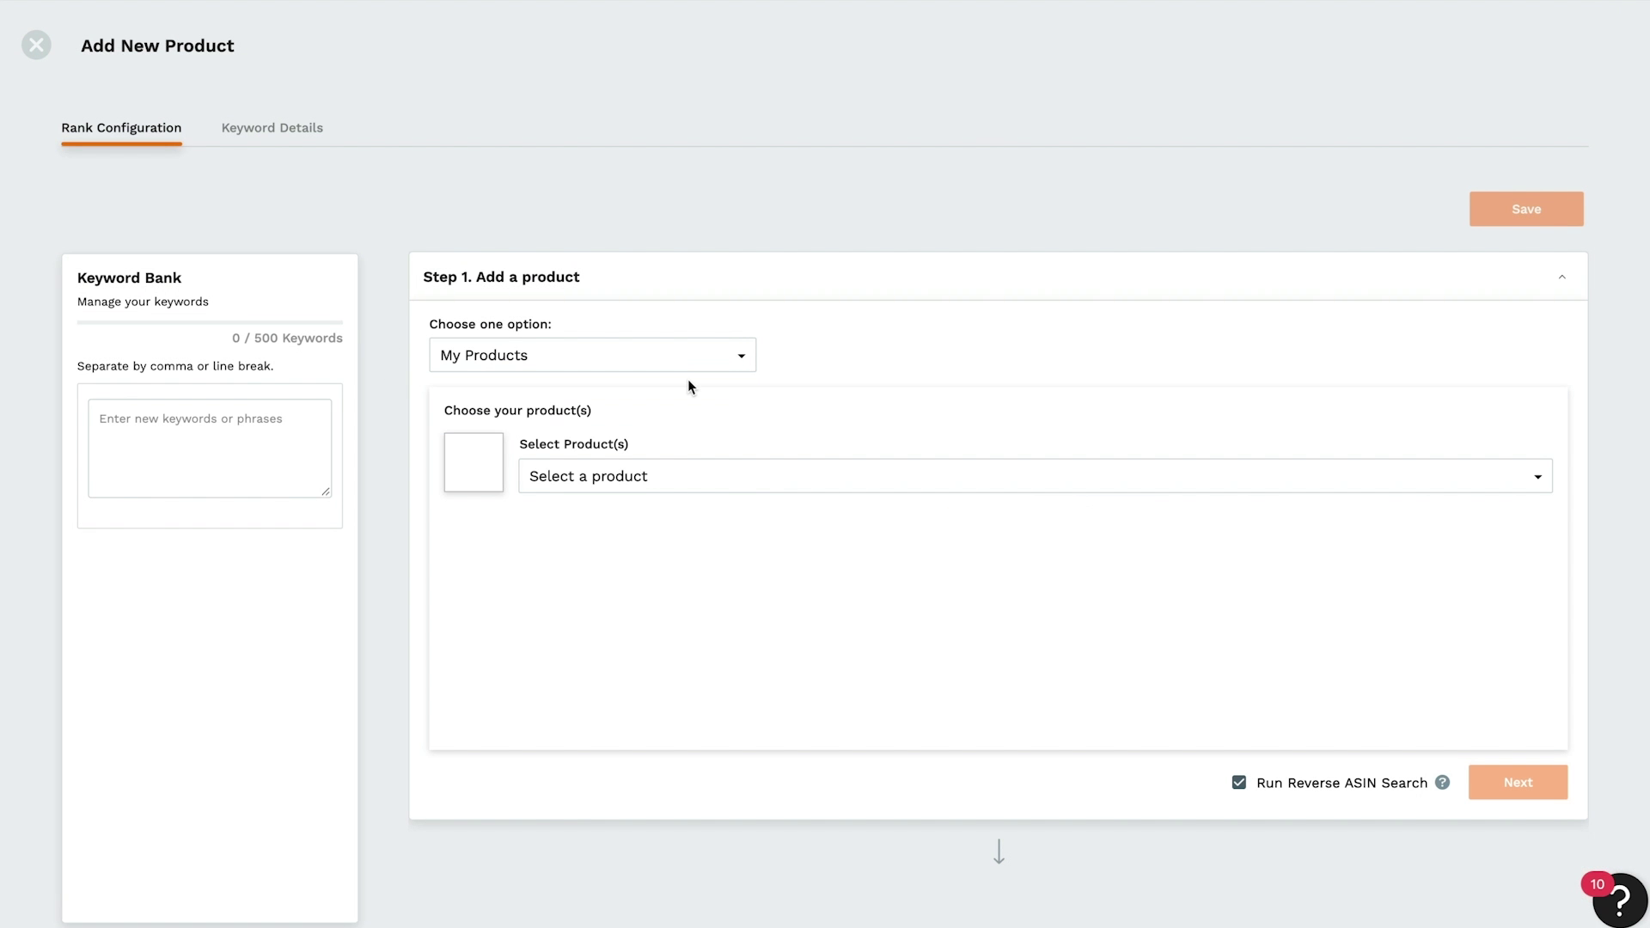
left_click(705, 477)
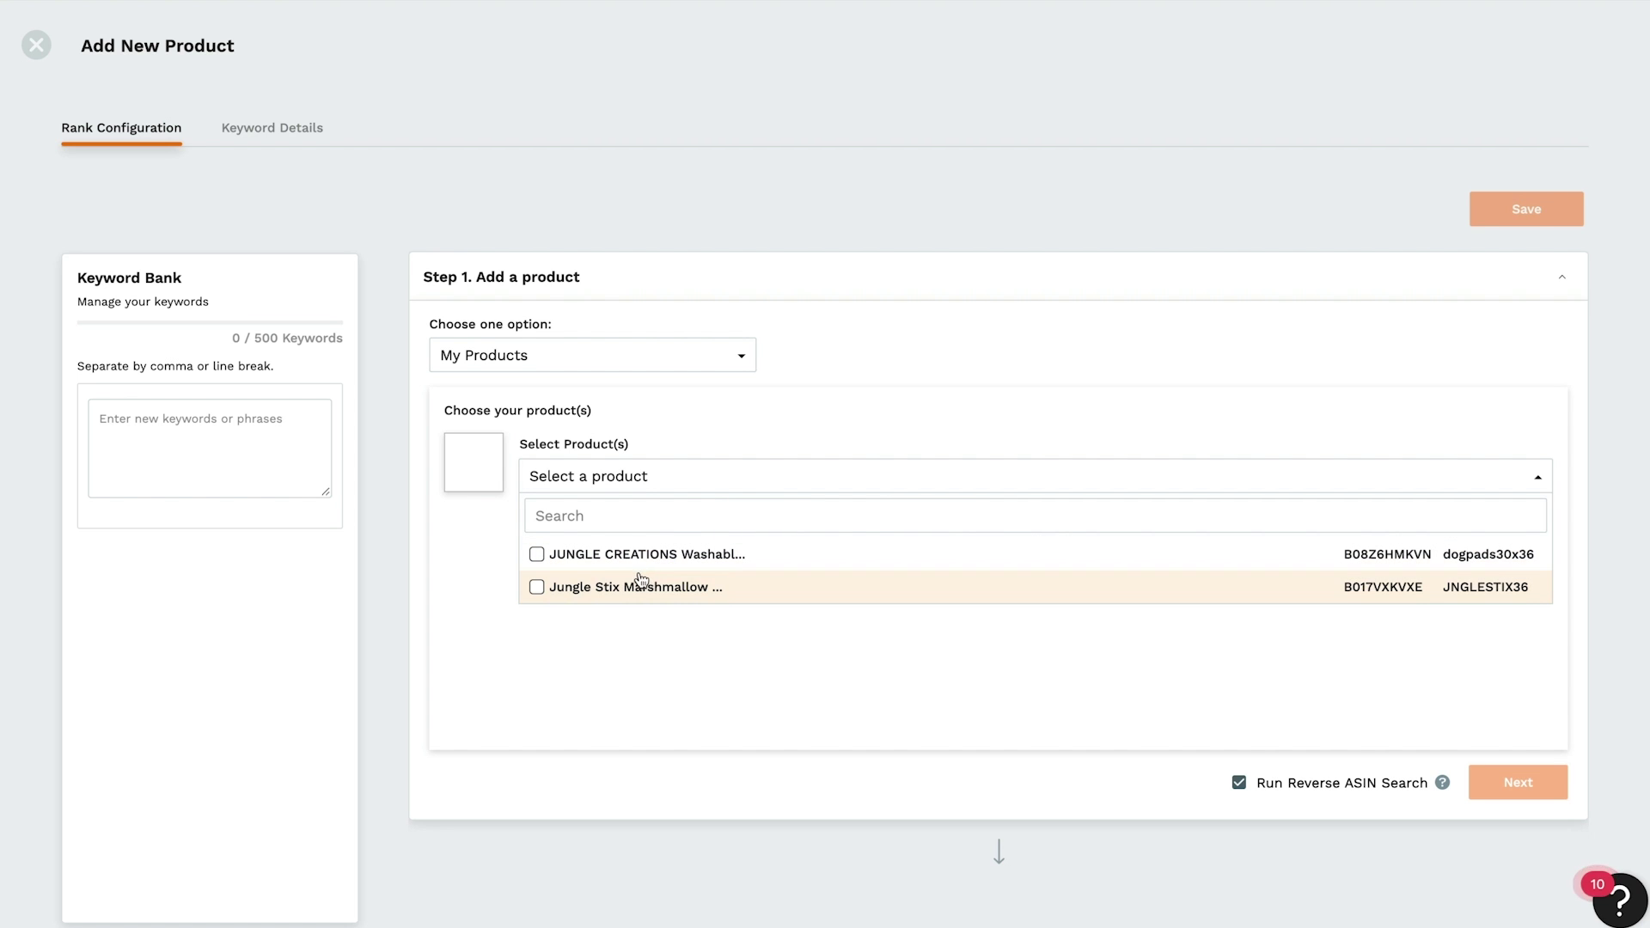
left_click(608, 586)
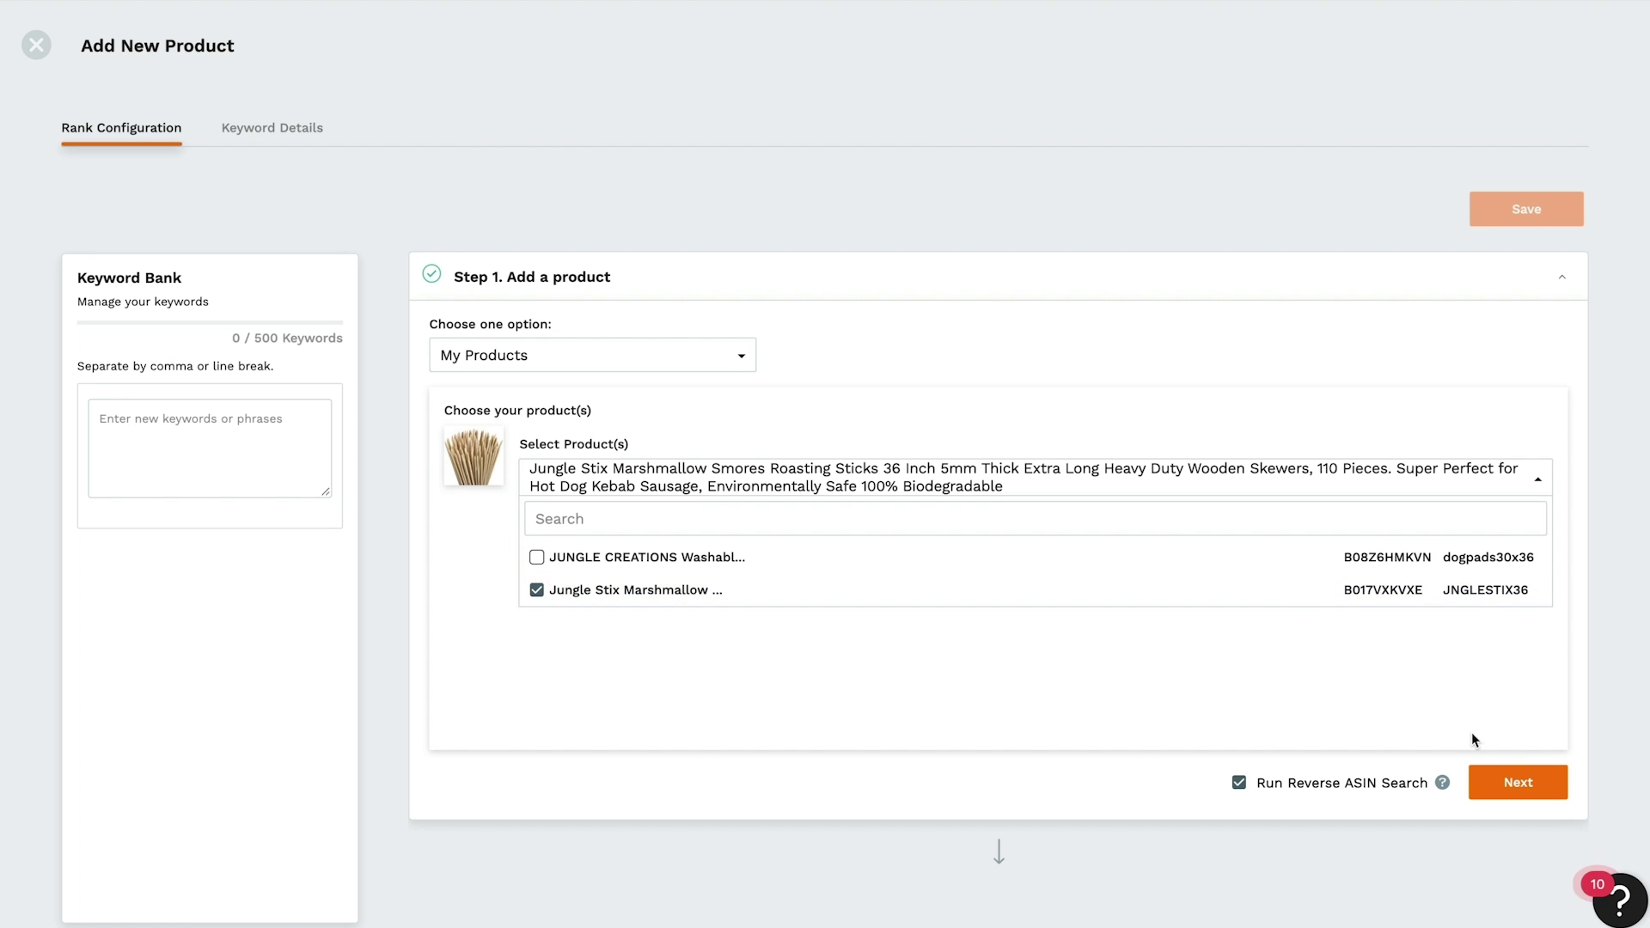
left_click(1505, 788)
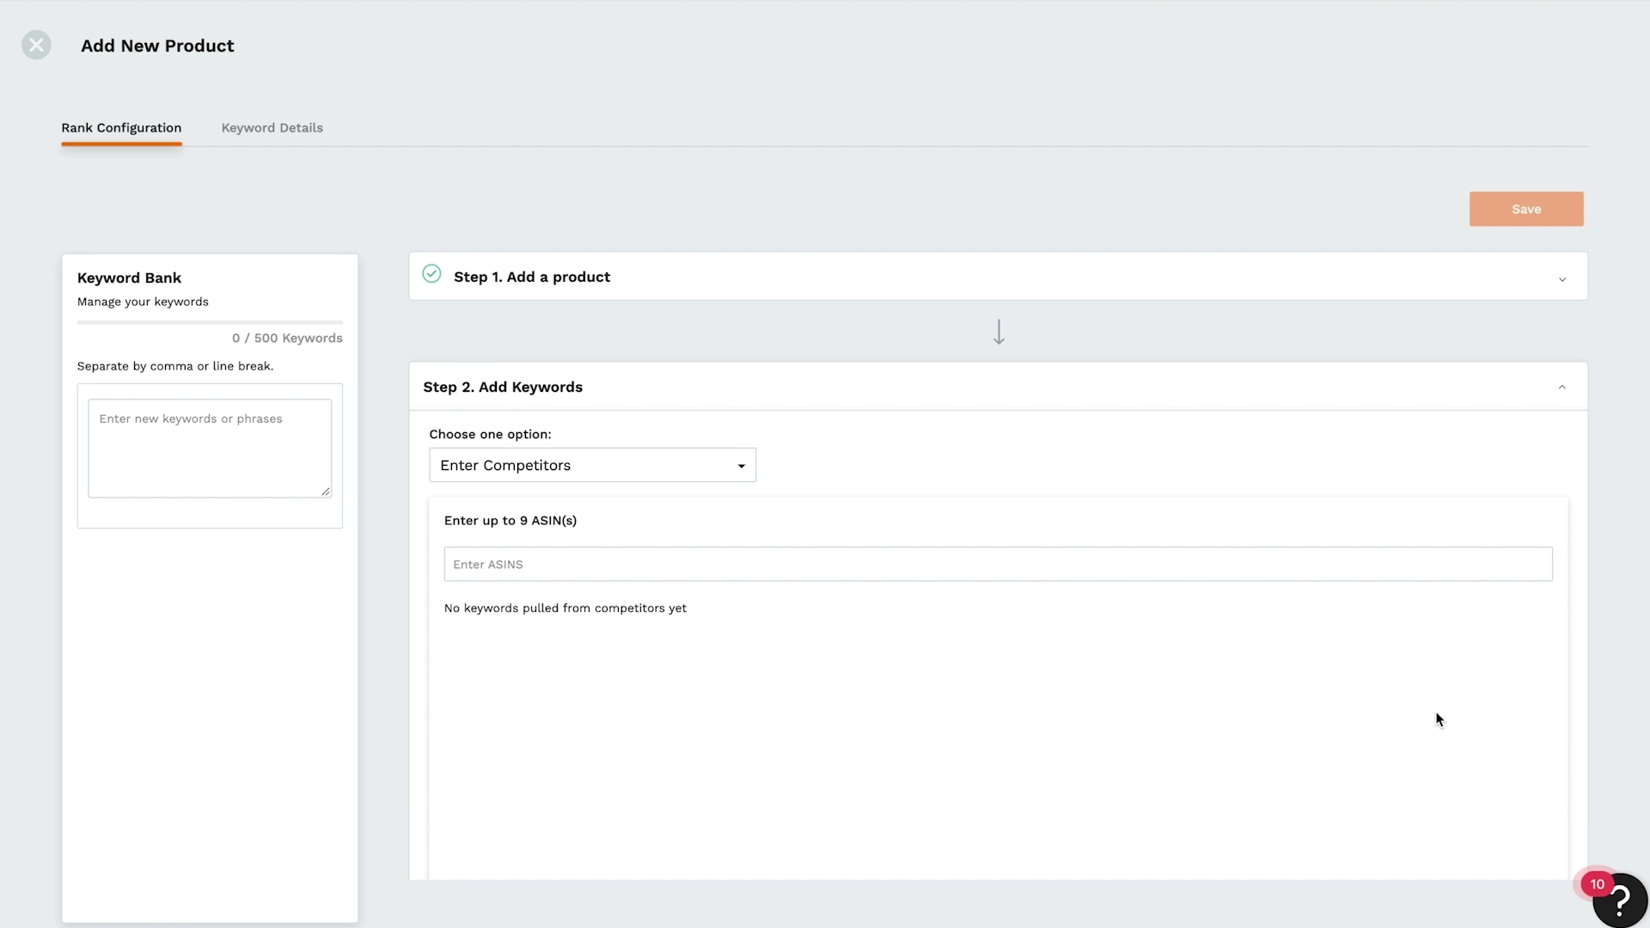